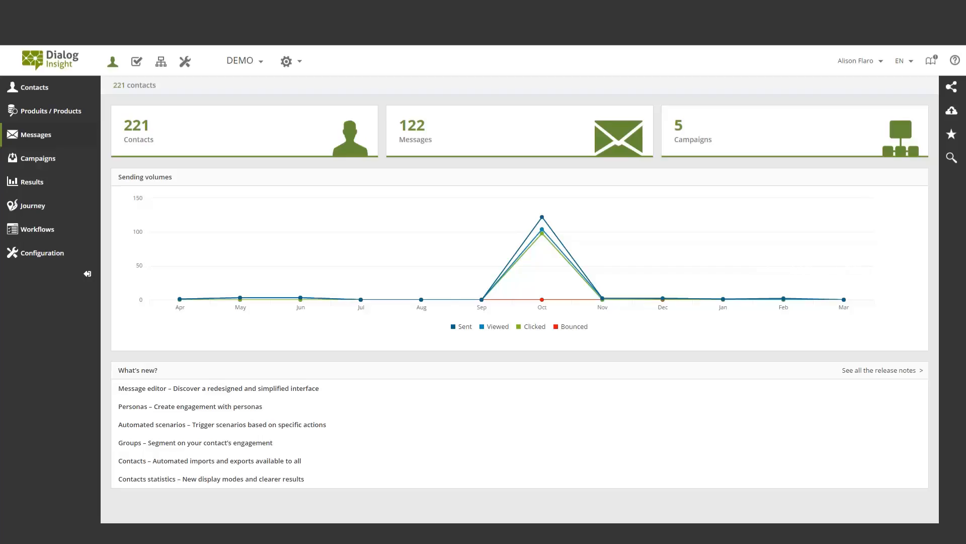
Open the email message "Demo - Message Drag & Drop" in the editor and expand its content blocks
{"action": "left_click", "coordinate": [50, 135]}
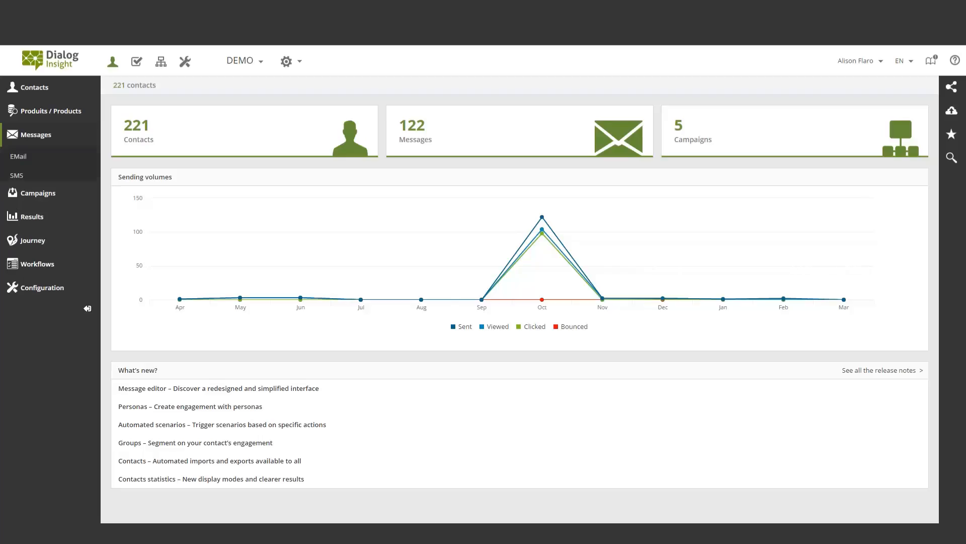
{"action": "left_click", "coordinate": [57, 159]}
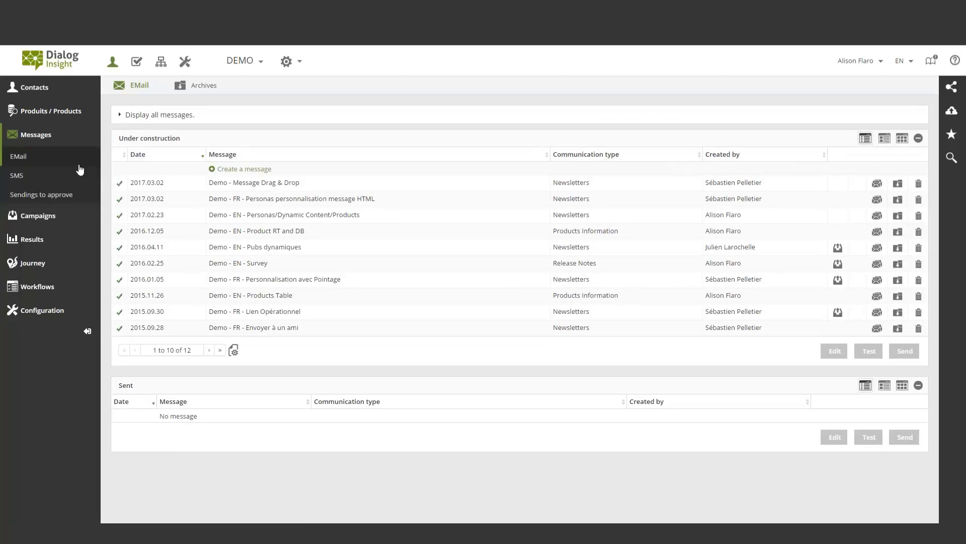
{"action": "double_click", "coordinate": [292, 183]}
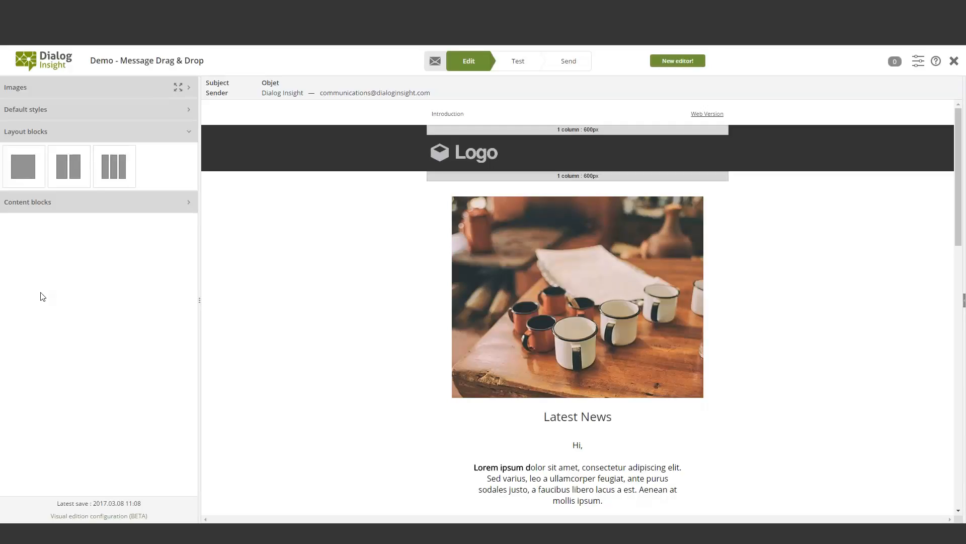
{"action": "mouse_move", "coordinate": [646, 365]}
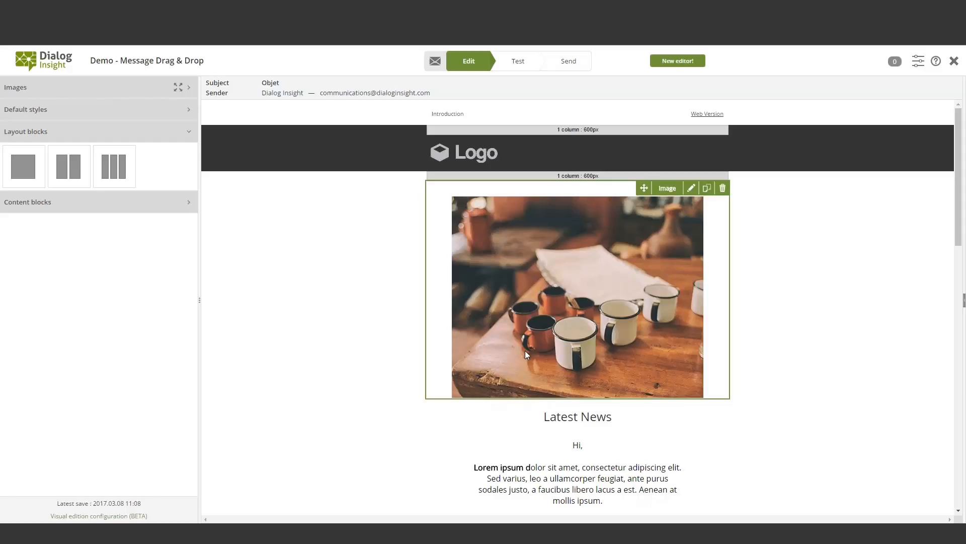
{"action": "left_click", "coordinate": [190, 204]}
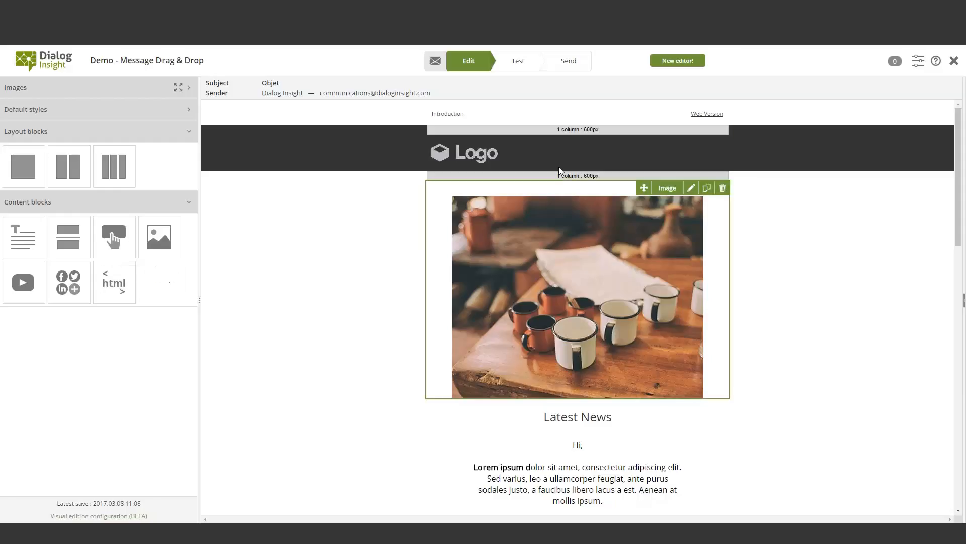
View the message's link tracking settings, return to editing and expand the subject and sender details
{"action": "left_click", "coordinate": [918, 63]}
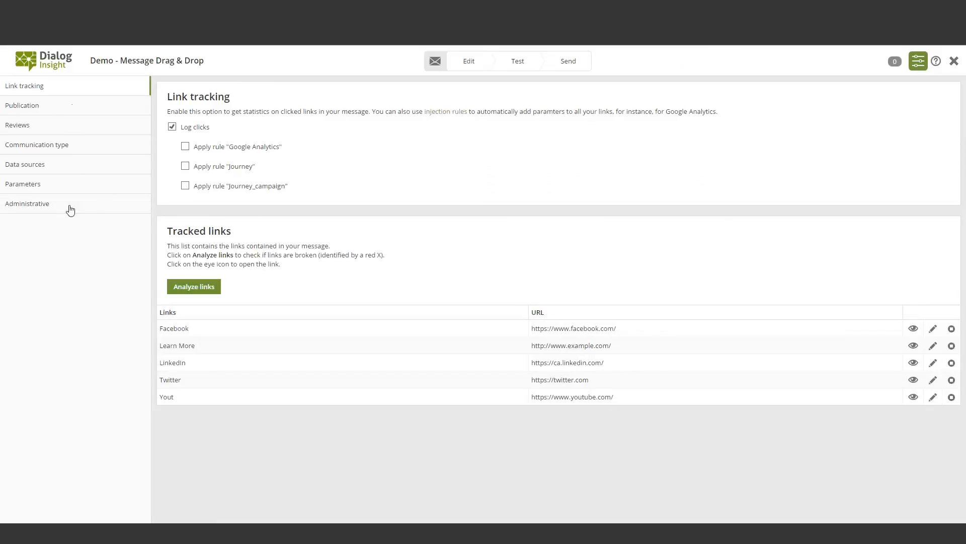
{"action": "left_click", "coordinate": [468, 61]}
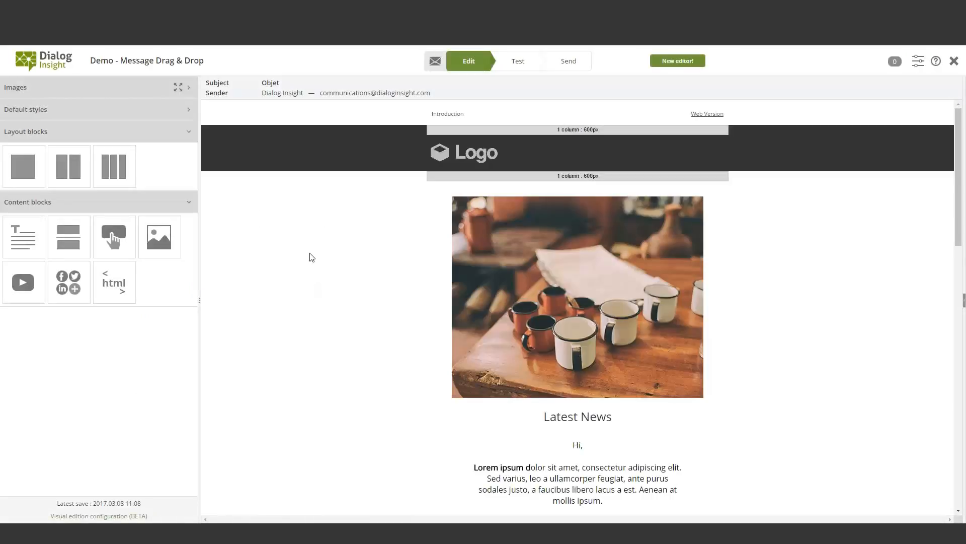
{"action": "left_click", "coordinate": [297, 93]}
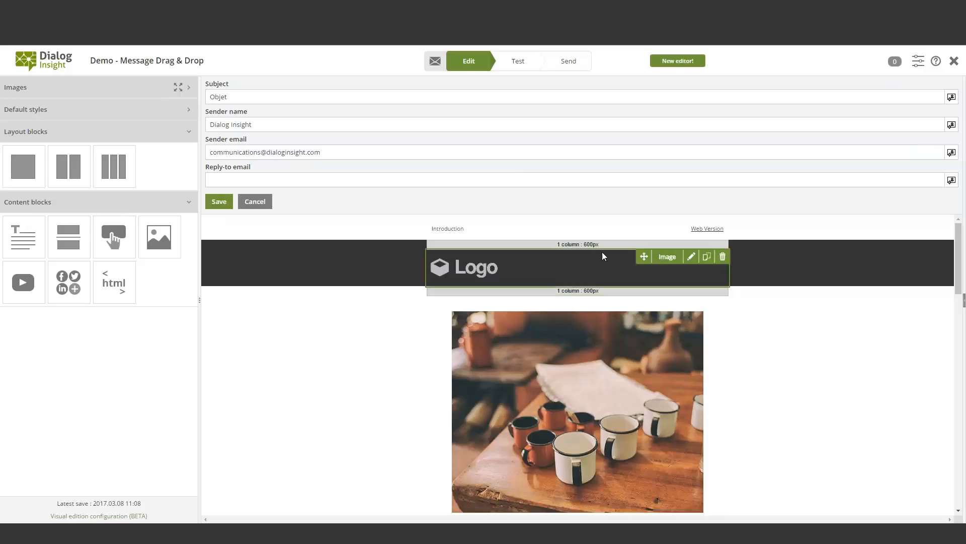
Edit the text block under Latest News, adding the line "sldkfsdldsvsdnv" below the existing paragraph
{"action": "scroll", "coordinate": [862, 352], "scroll_direction": "down", "scroll_amount": 4}
{"action": "scroll", "coordinate": [830, 349], "scroll_direction": "down", "scroll_amount": 1}
{"action": "mouse_move", "coordinate": [679, 365]}
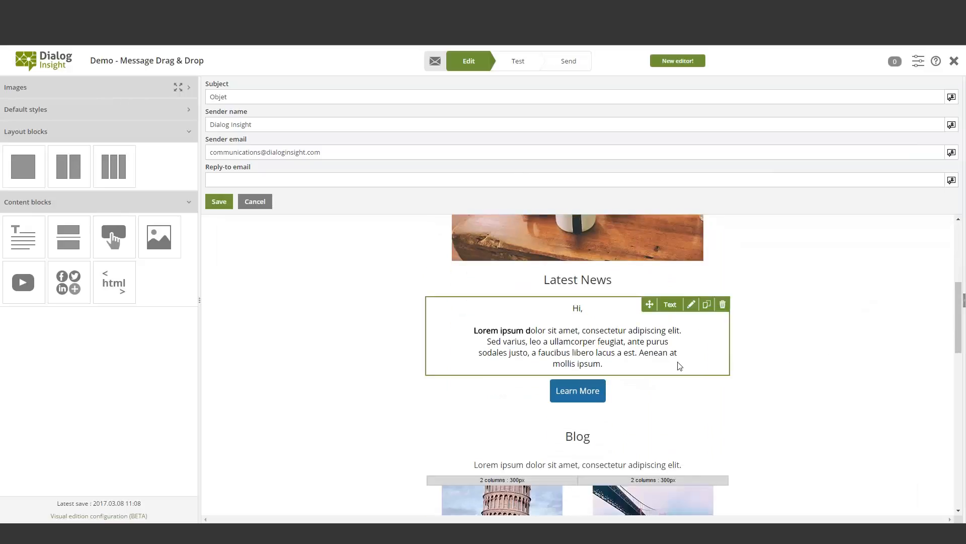
{"action": "left_click", "coordinate": [692, 305]}
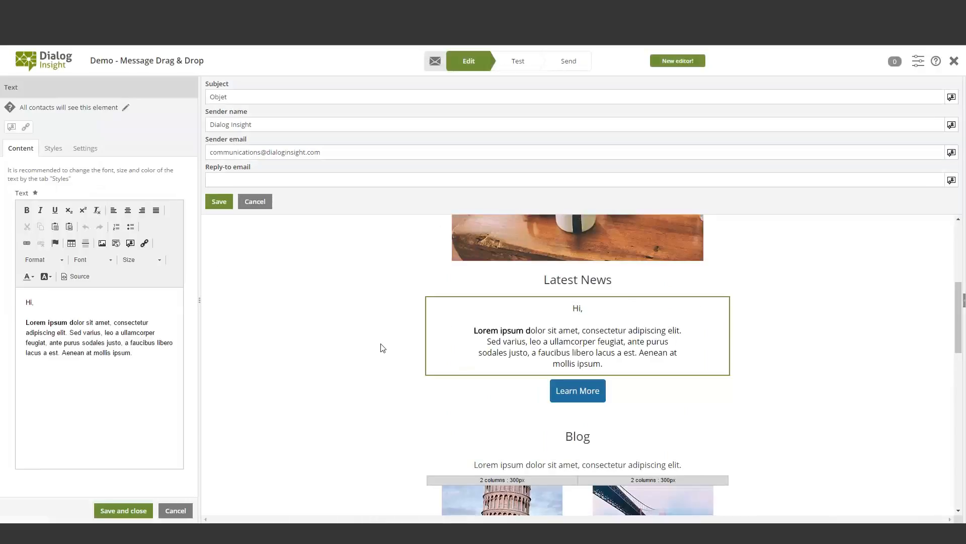
{"action": "left_click", "coordinate": [47, 323]}
{"action": "left_click", "coordinate": [135, 354]}
{"action": "key", "text": "Return"}
{"action": "type", "text": "sldkfsdldsvsdnv"}
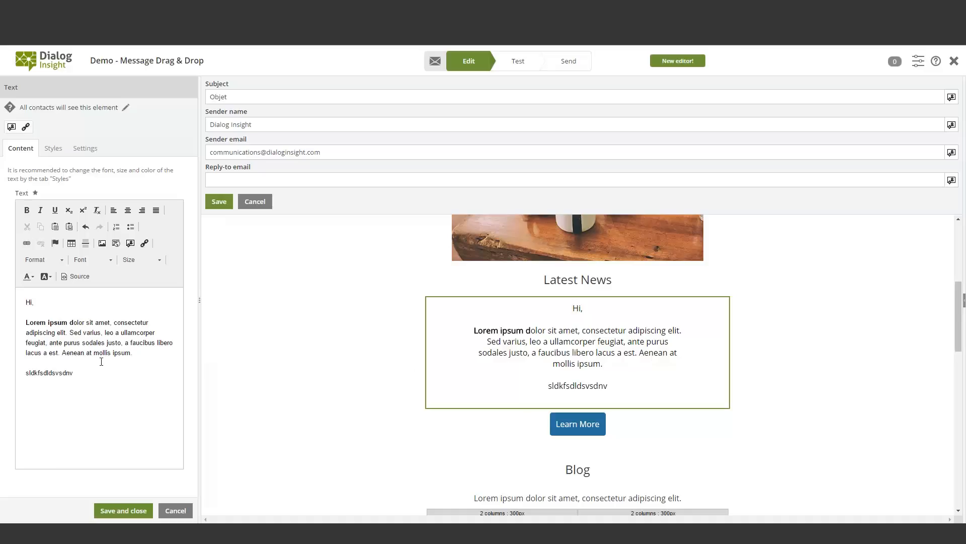
Make the added line "sldkfsdldsvsdnv" bold and save the text block
{"action": "left_click_drag", "start_coordinate": [80, 372], "coordinate": [25, 372]}
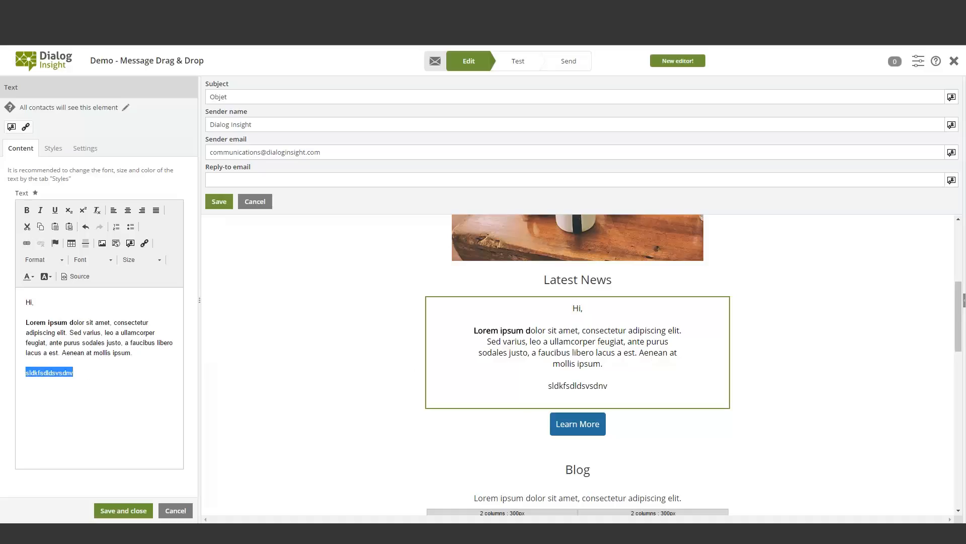
{"action": "left_click", "coordinate": [27, 210]}
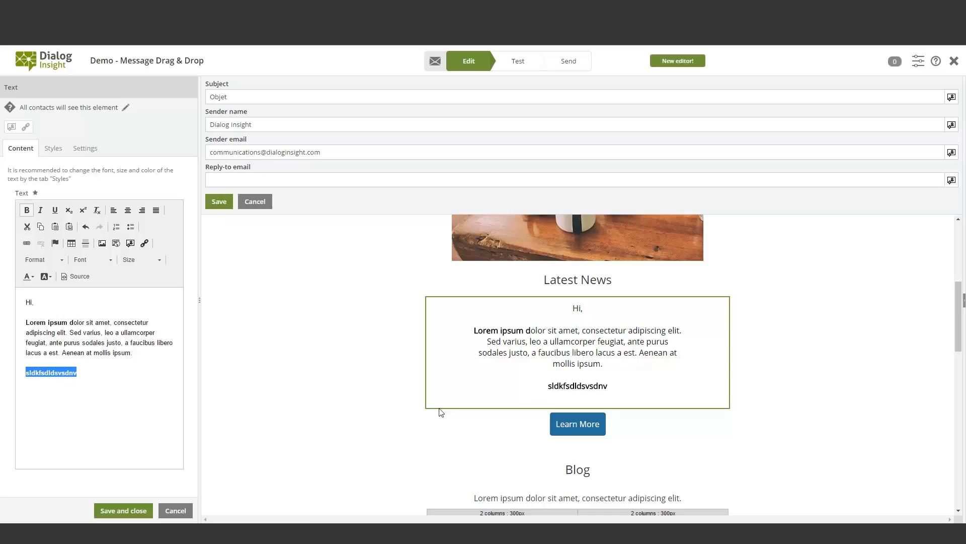
{"action": "left_click", "coordinate": [142, 514]}
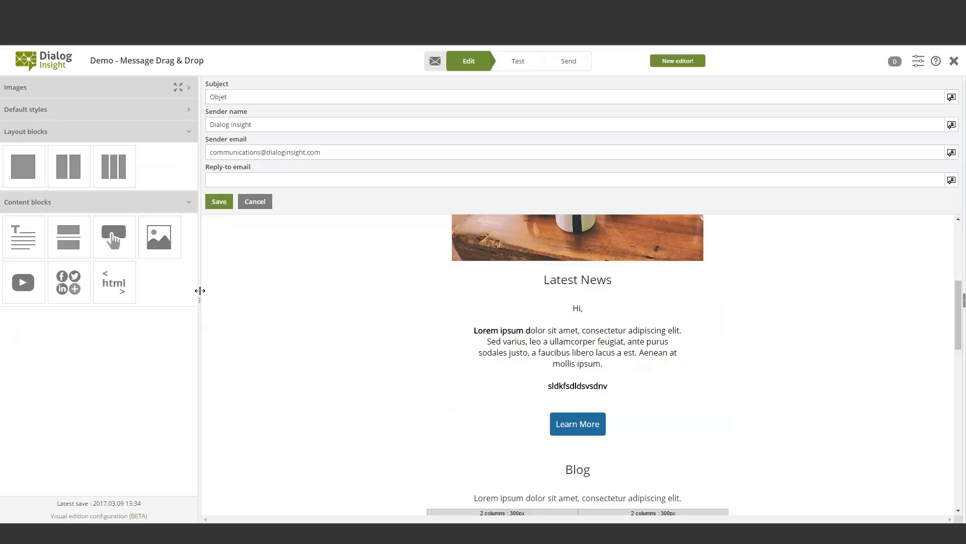
{"action": "left_click_drag", "start_coordinate": [200, 290], "coordinate": [134, 295]}
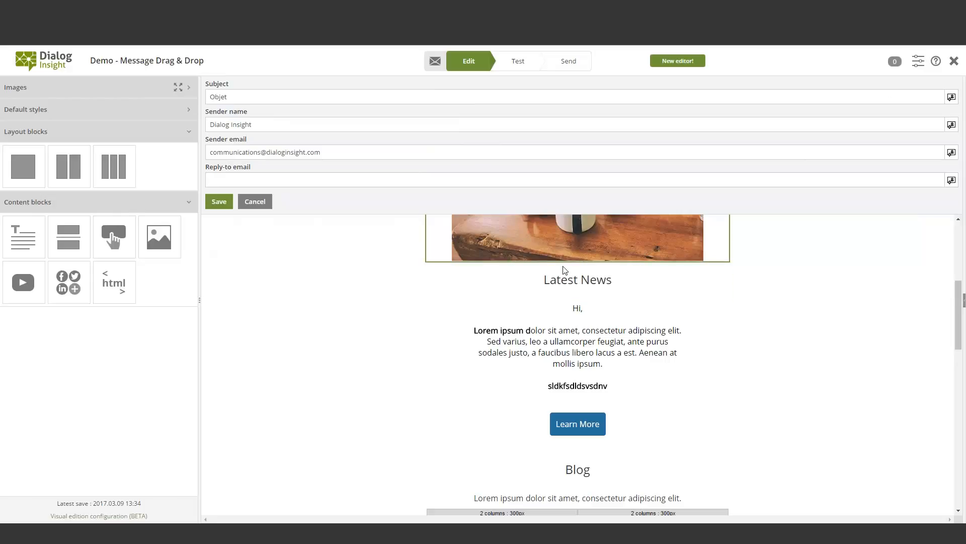
Preview the message in its test view in mobile and desktop display, and close the message
{"action": "left_click", "coordinate": [518, 62]}
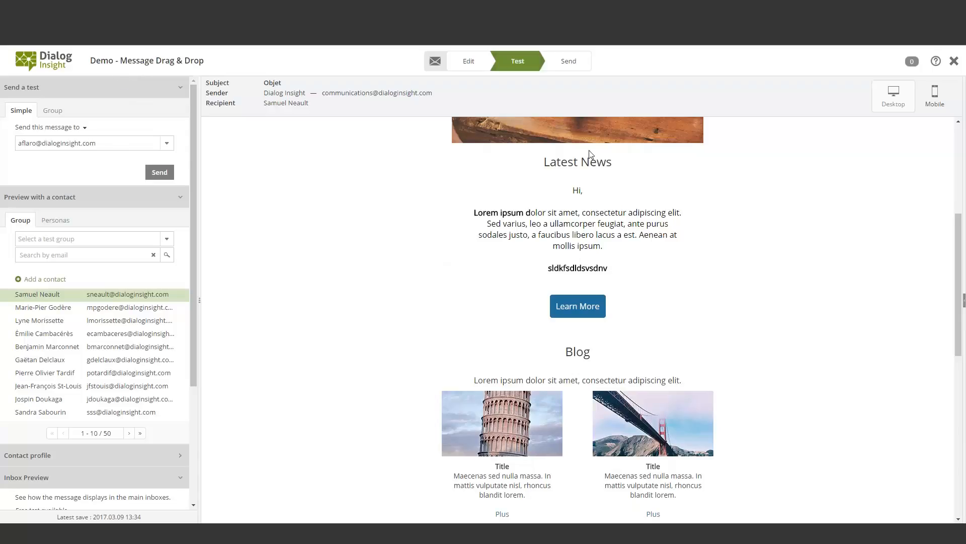
{"action": "left_click", "coordinate": [934, 96]}
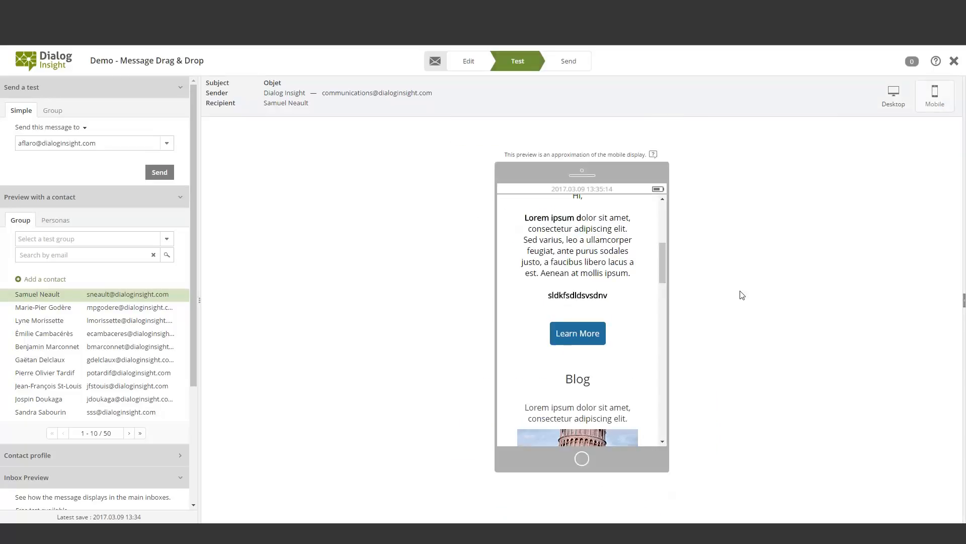
{"action": "left_click_drag", "start_coordinate": [663, 263], "coordinate": [684, 183]}
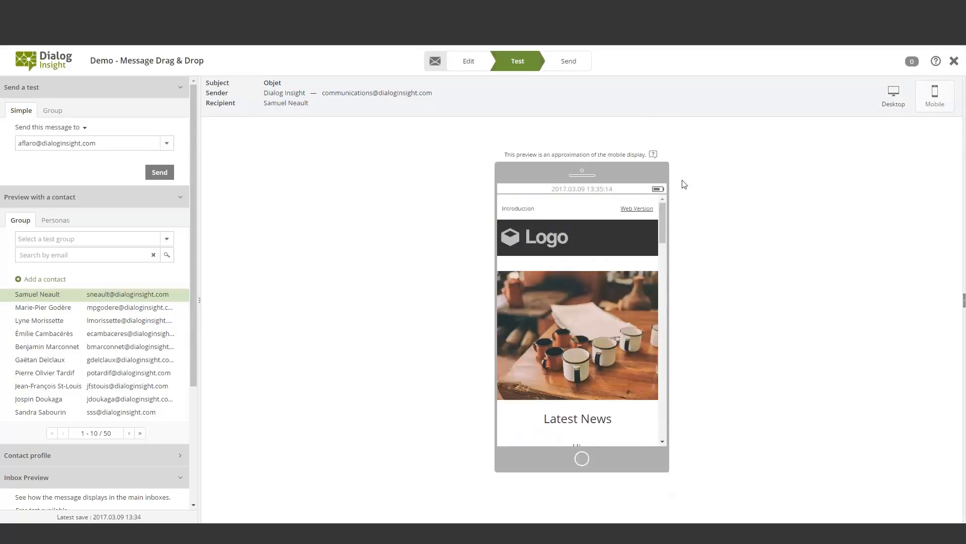
{"action": "left_click", "coordinate": [893, 95]}
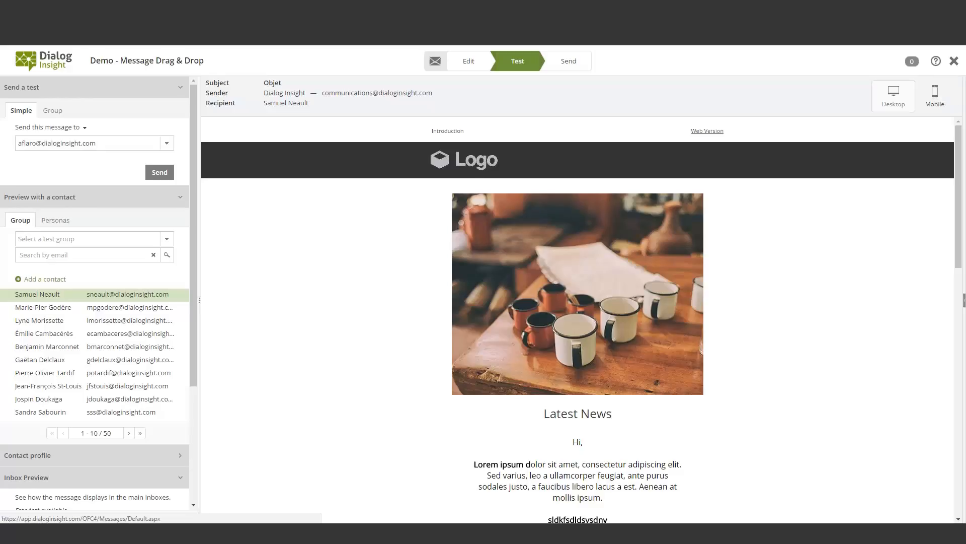
{"action": "left_click", "coordinate": [954, 61]}
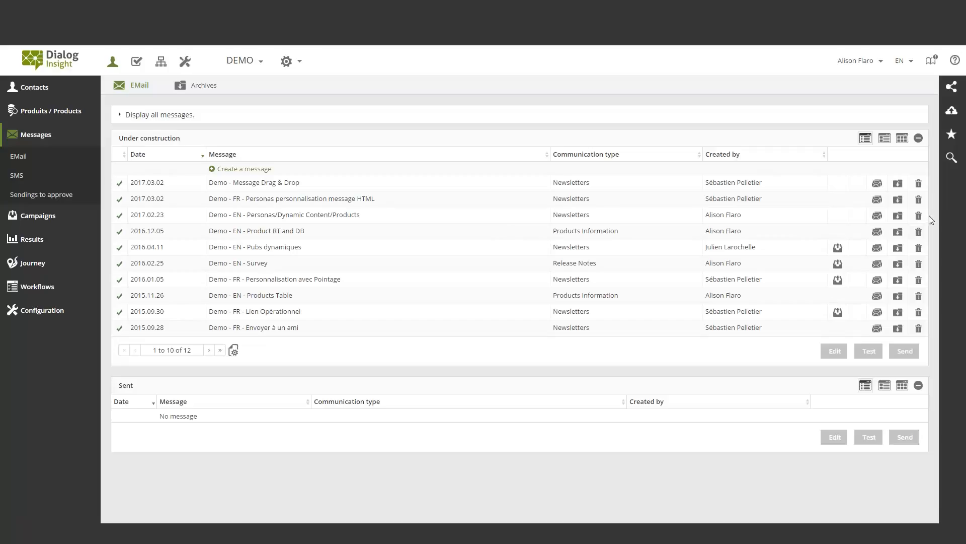
Open the Personas page in the contacts configuration
{"action": "left_click", "coordinate": [44, 136]}
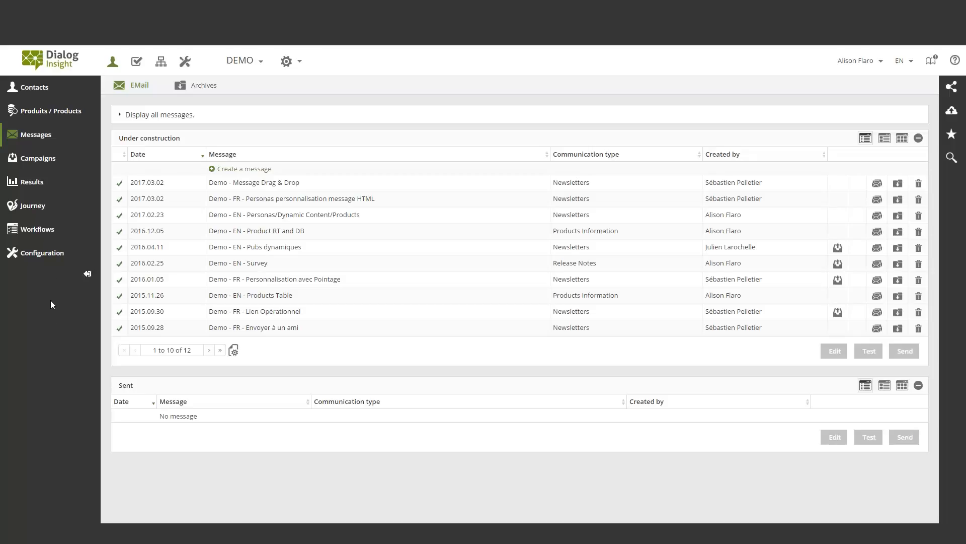
{"action": "left_click", "coordinate": [50, 261]}
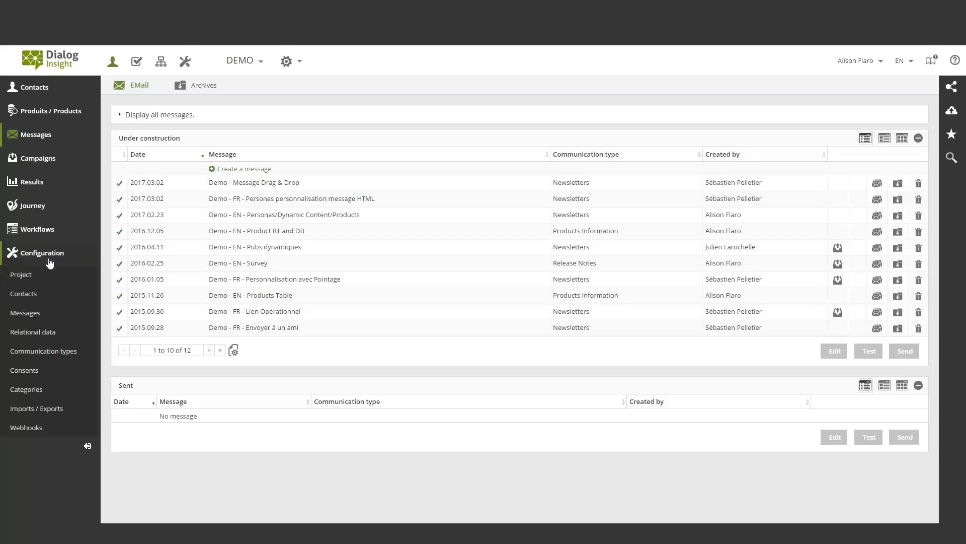
{"action": "left_click", "coordinate": [23, 293]}
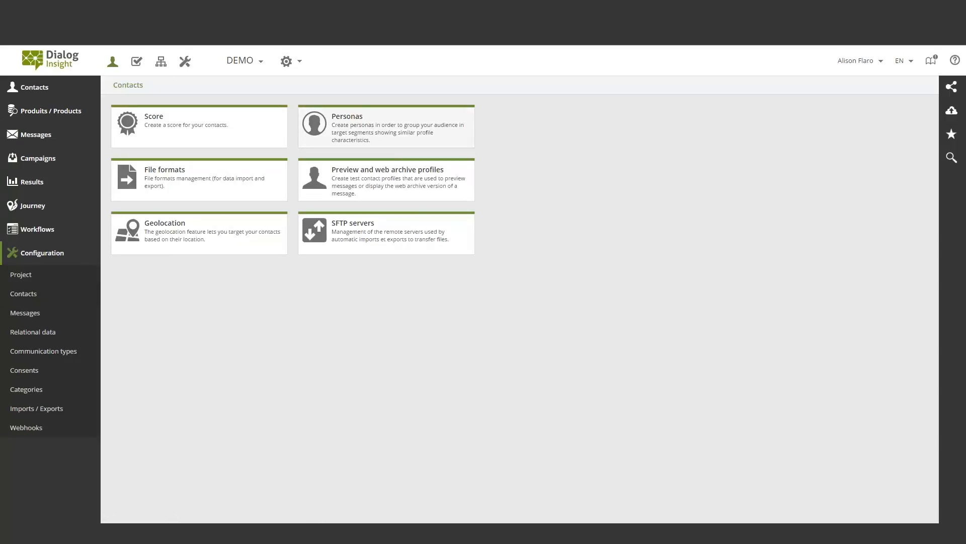
{"action": "left_click", "coordinate": [387, 127]}
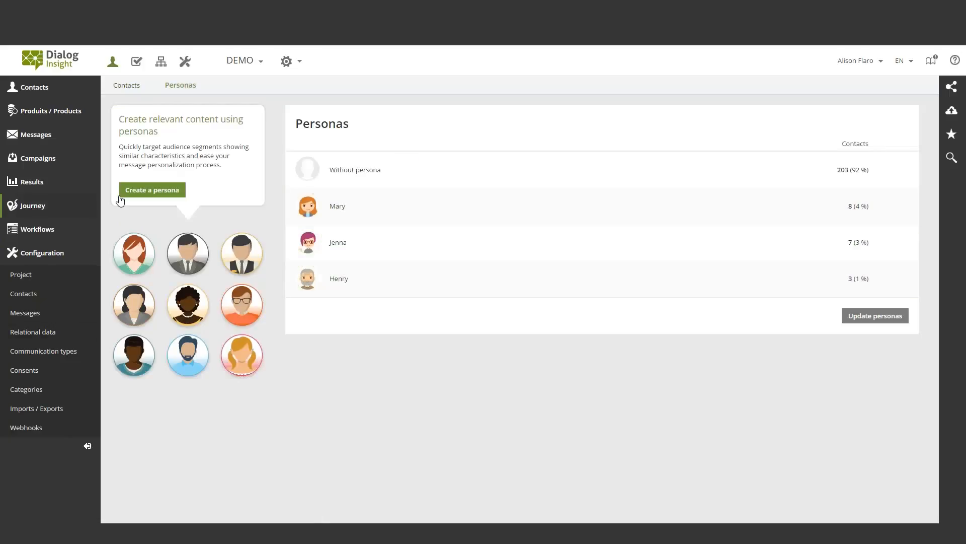
Create a persona named "Persona" without an image and continue past its criteria to the update frequency options
{"action": "left_click", "coordinate": [154, 194]}
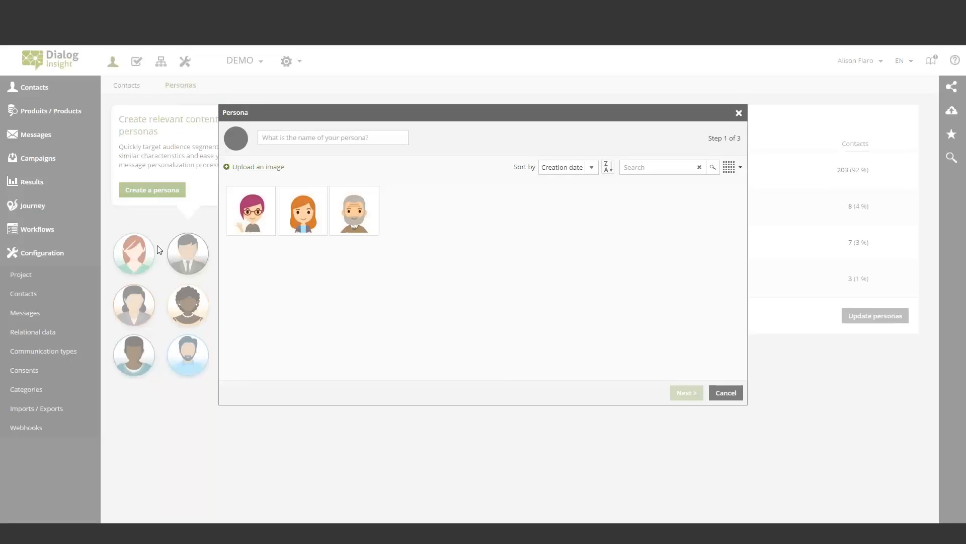
{"action": "left_click", "coordinate": [298, 138]}
{"action": "type", "text": "Persona"}
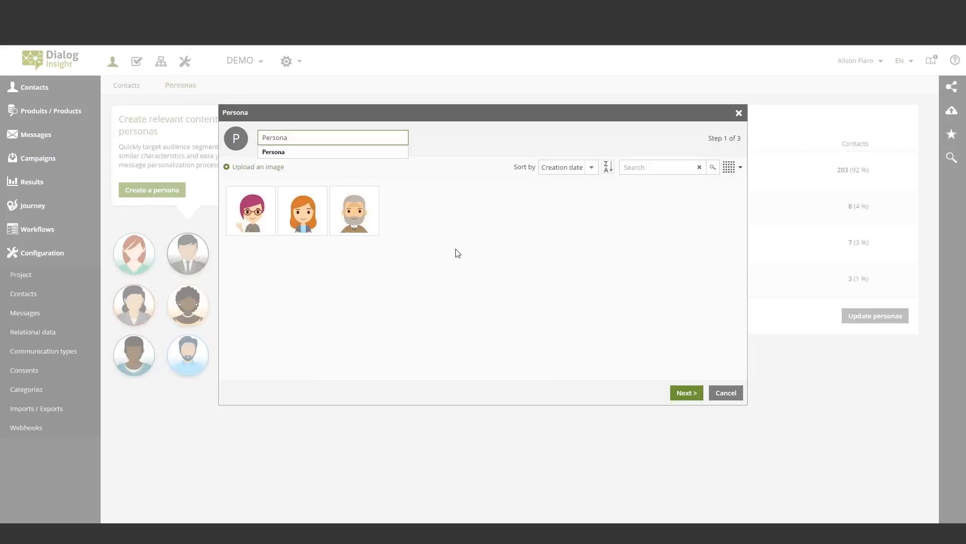
{"action": "left_click", "coordinate": [691, 396]}
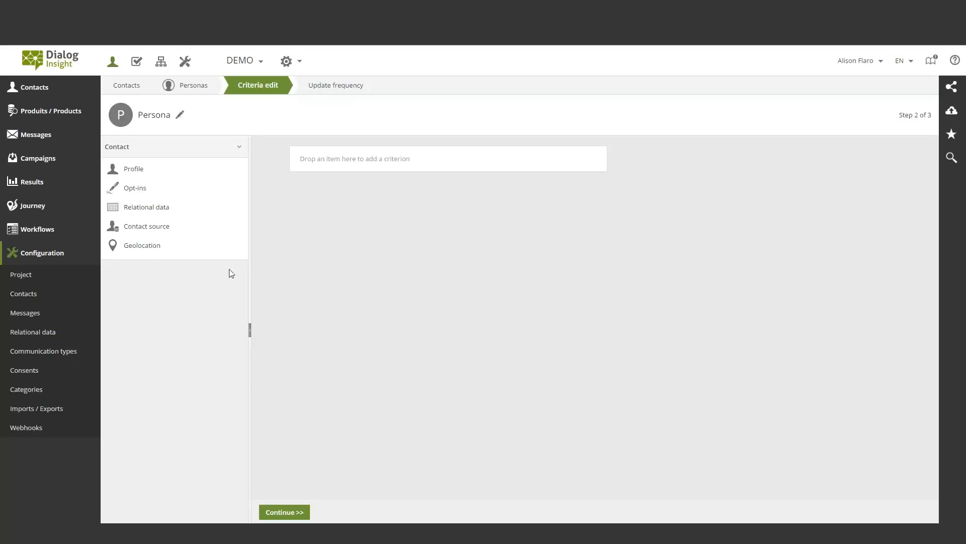
{"action": "left_click", "coordinate": [285, 512]}
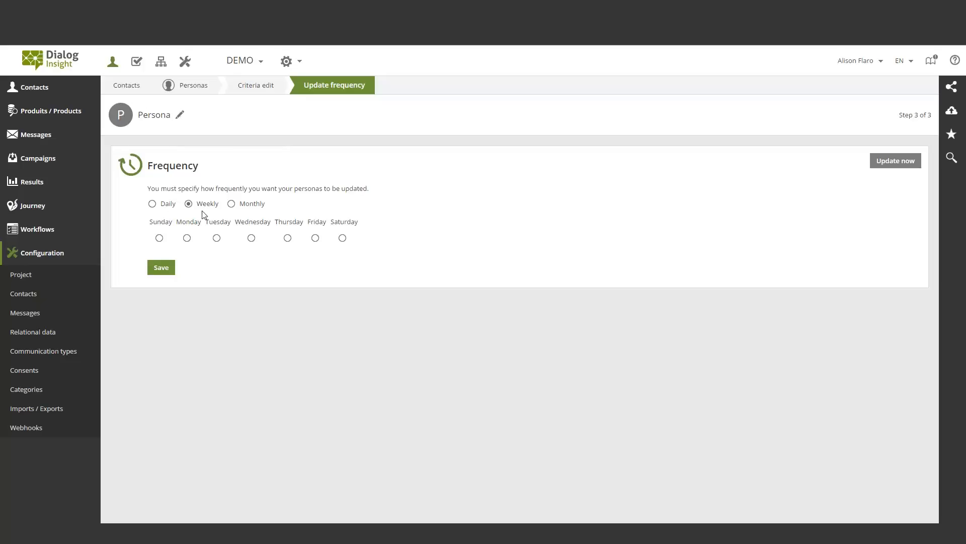
Return to the personas list and delete the entry named "Persona"
{"action": "left_click", "coordinate": [194, 85]}
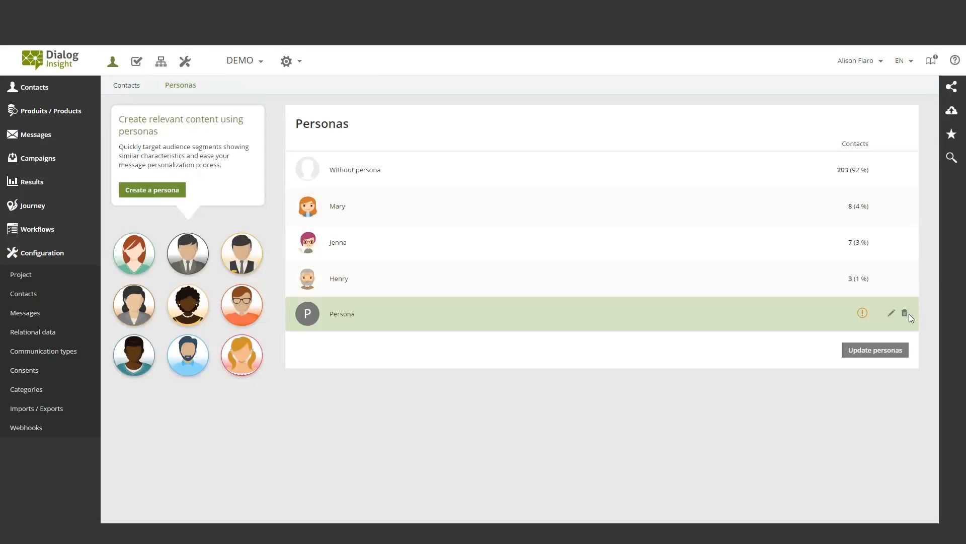
{"action": "left_click", "coordinate": [905, 315]}
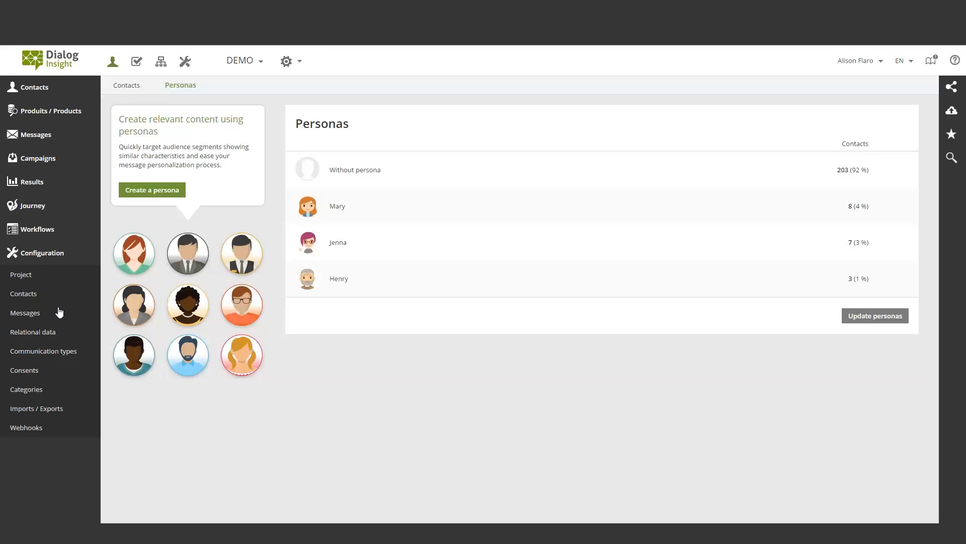
Open the Personas contact group and its Personas criterion for editing
{"action": "left_click", "coordinate": [39, 90]}
{"action": "left_click", "coordinate": [36, 167]}
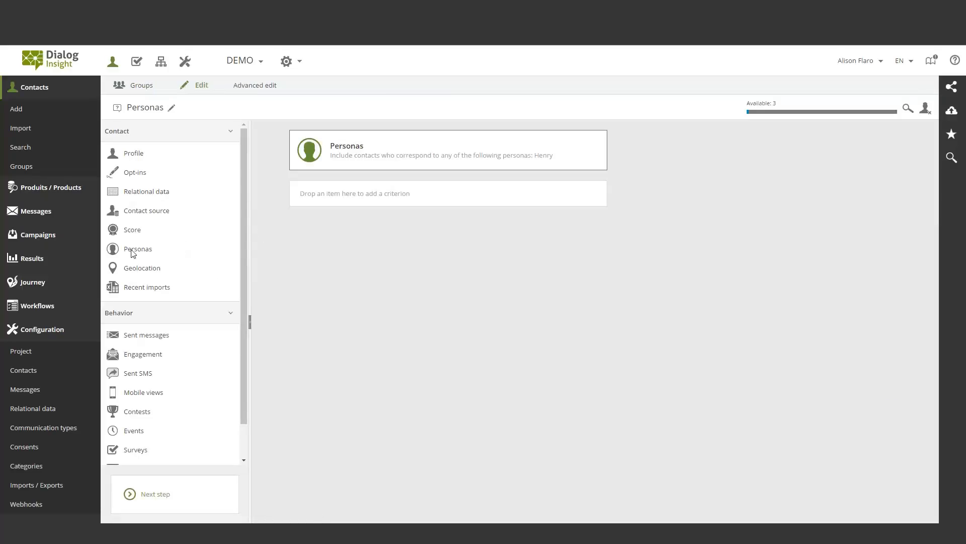
{"action": "mouse_move", "coordinate": [355, 175]}
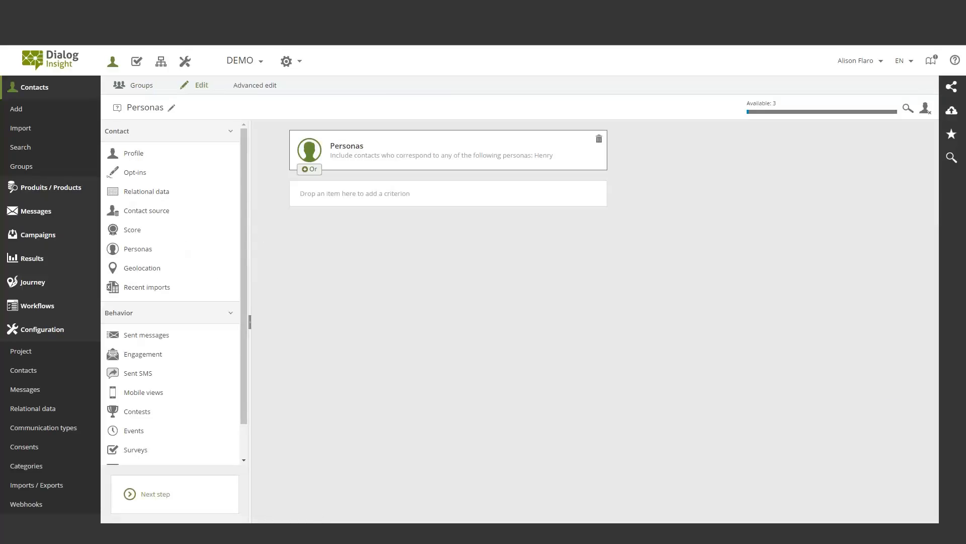
{"action": "left_click", "coordinate": [396, 152]}
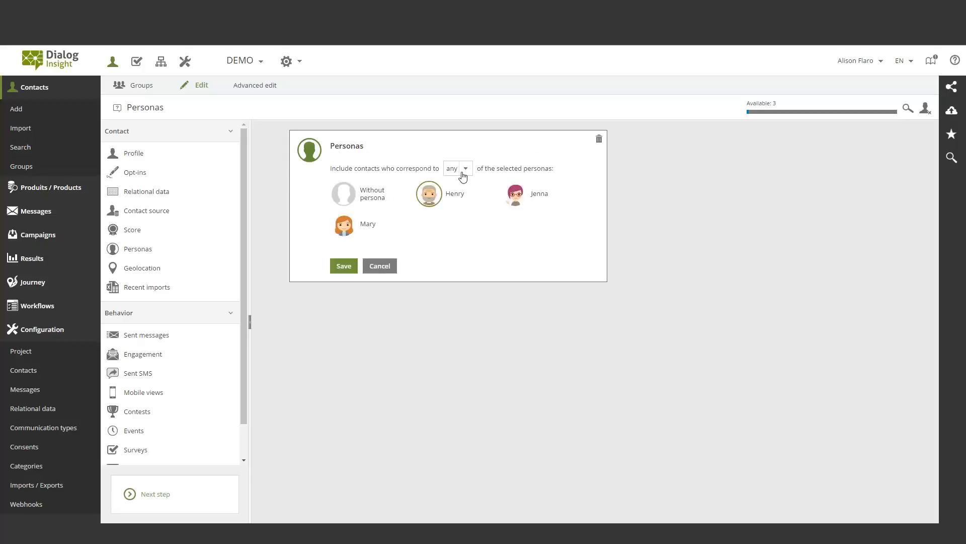
Set the criterion to include contacts matching all of the selected personas, adding Jenna alongside Henry
{"action": "left_click", "coordinate": [519, 199]}
{"action": "left_click", "coordinate": [509, 199]}
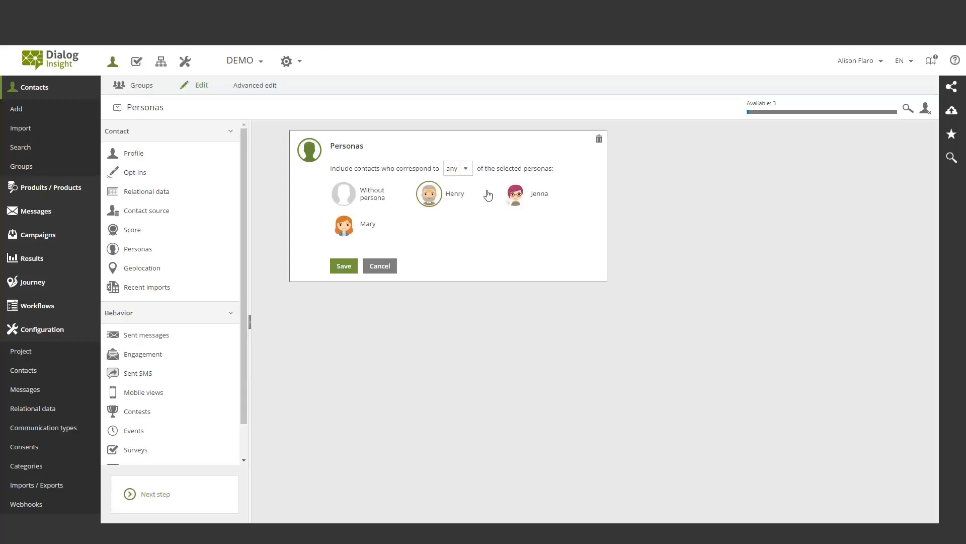
{"action": "left_click", "coordinate": [464, 170]}
{"action": "left_click", "coordinate": [461, 191]}
{"action": "left_click", "coordinate": [513, 197]}
Leave the group and open the email message "Demo - EN - Personas/Dynamic Content/Products" in the editor
{"action": "left_click", "coordinate": [51, 88]}
{"action": "left_click", "coordinate": [35, 253]}
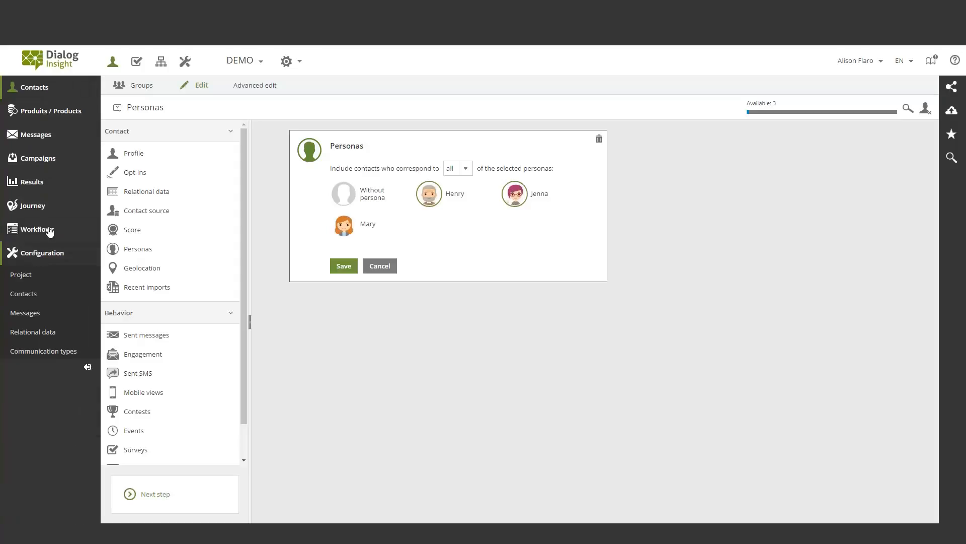
{"action": "left_click", "coordinate": [48, 140]}
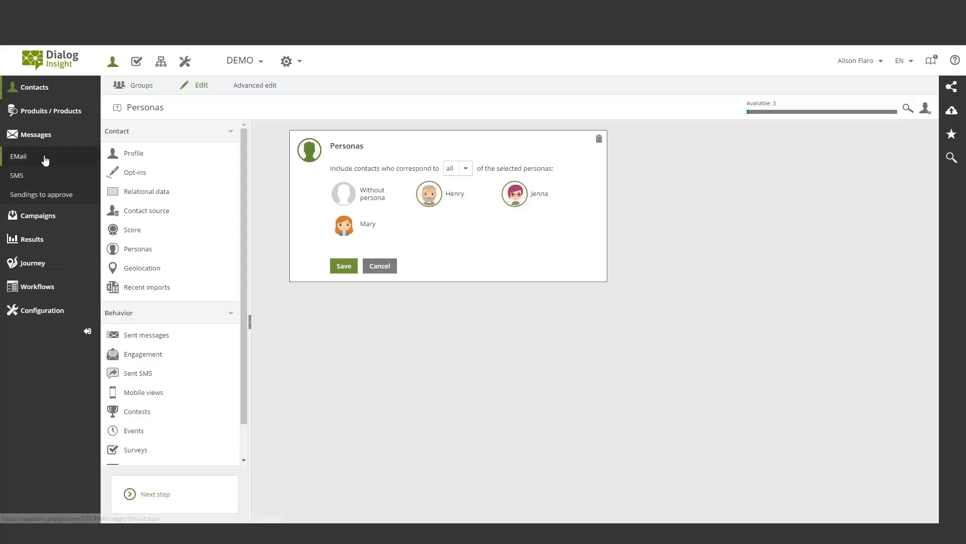
{"action": "left_click", "coordinate": [18, 156]}
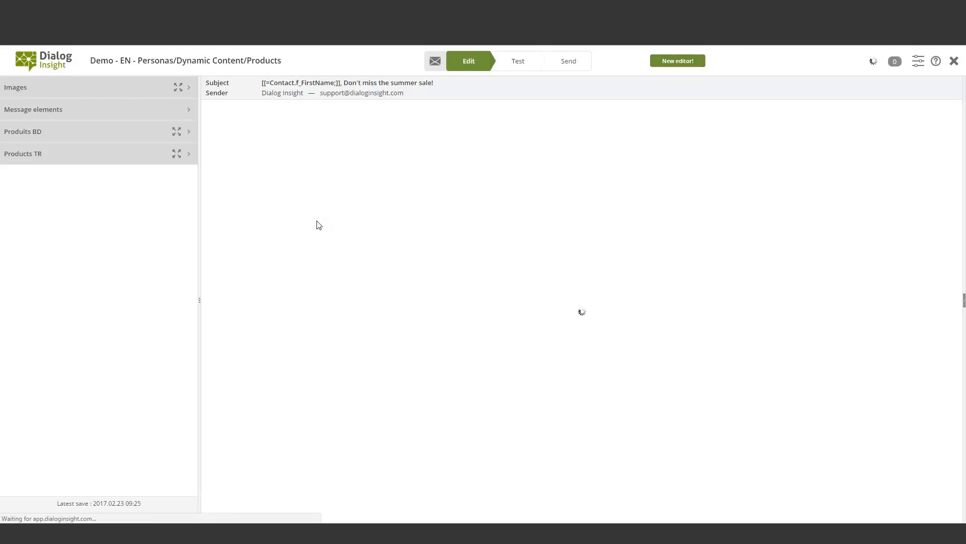
Examine the persona condition on the seniors' exercise block, and close its settings without saving
{"action": "scroll", "coordinate": [319, 225], "scroll_direction": "down", "scroll_amount": 4}
{"action": "scroll", "coordinate": [319, 225], "scroll_direction": "down", "scroll_amount": 1}
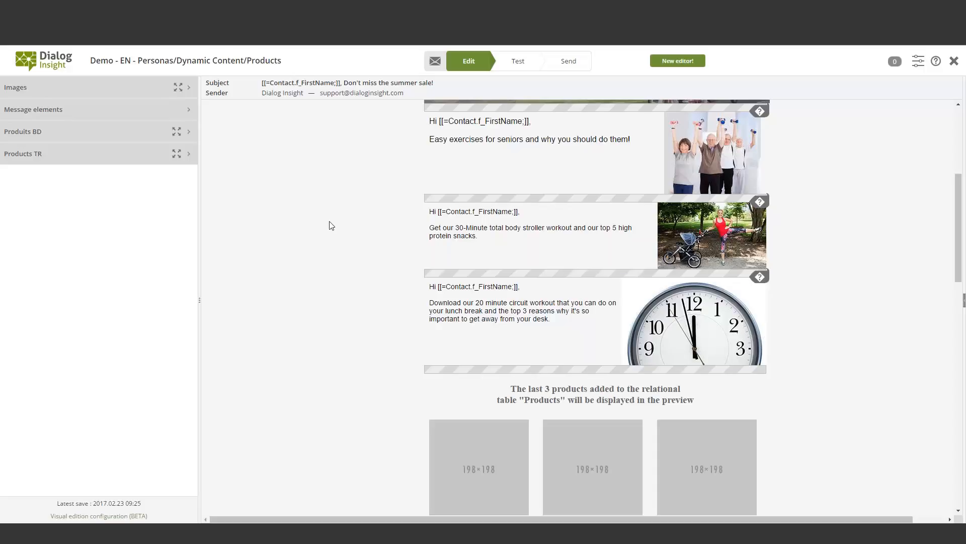
{"action": "left_click", "coordinate": [760, 126]}
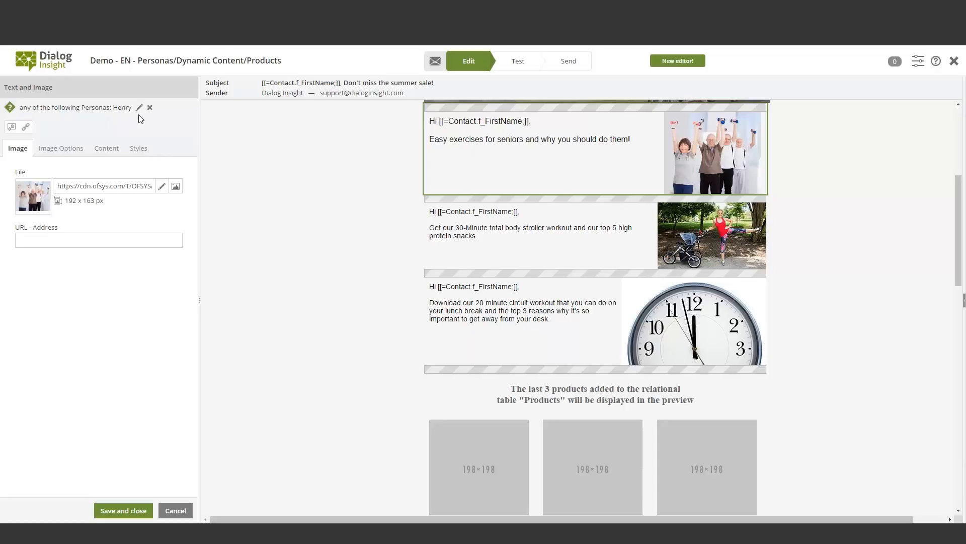
{"action": "left_click", "coordinate": [175, 511]}
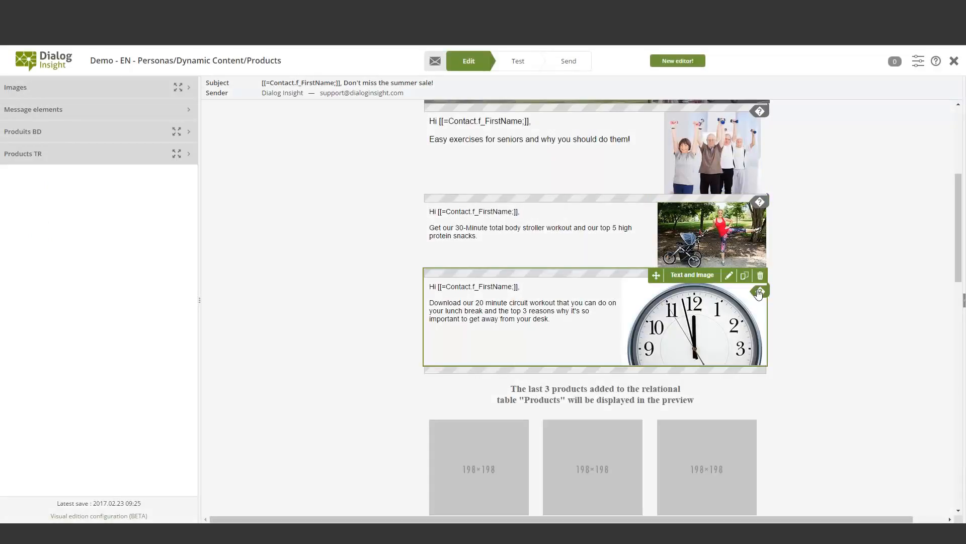
{"action": "mouse_move", "coordinate": [760, 296]}
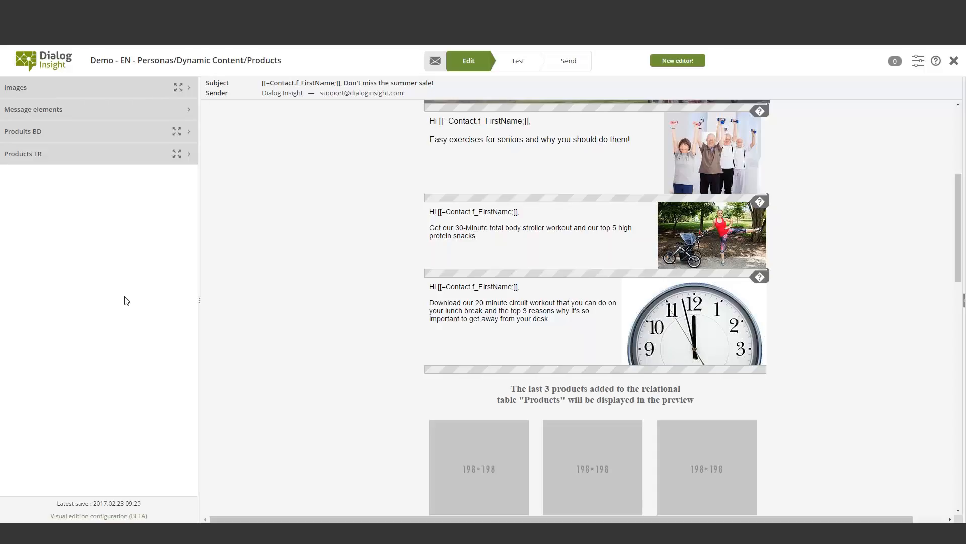
Close the message and open the marketing automation scenario "Newsletter: Welcome! / Infolettre : Bienvenue !"
{"action": "left_click", "coordinate": [955, 63]}
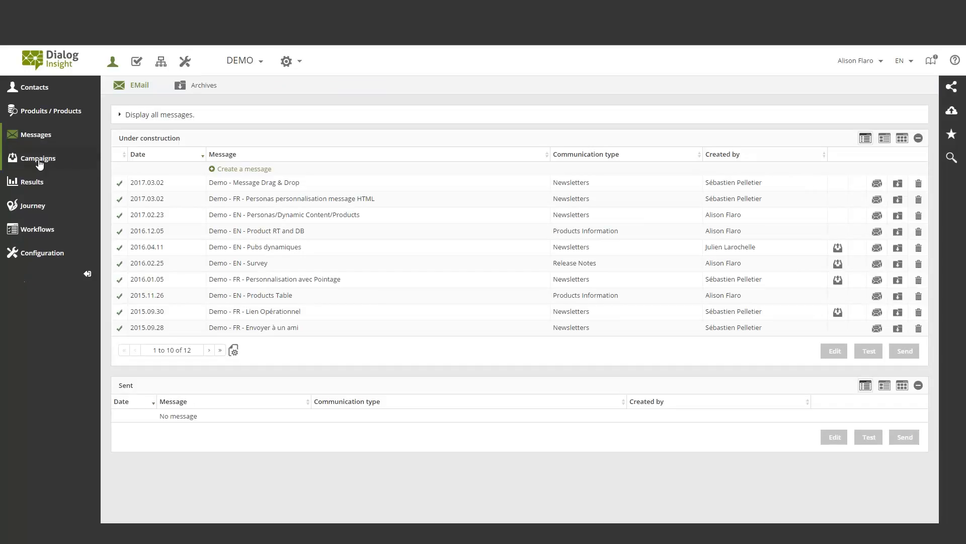
{"action": "mouse_move", "coordinate": [40, 164]}
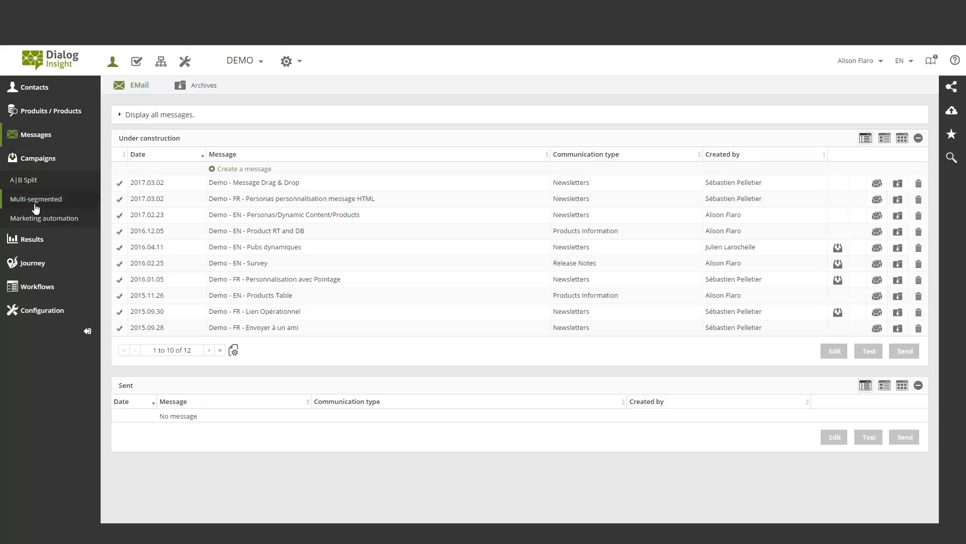
{"action": "left_click", "coordinate": [44, 218]}
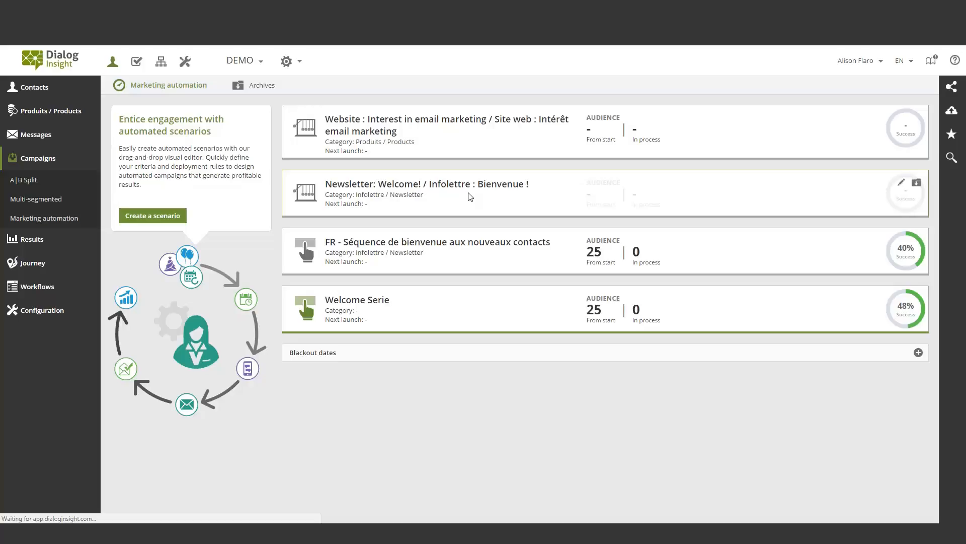
{"action": "left_click", "coordinate": [471, 197]}
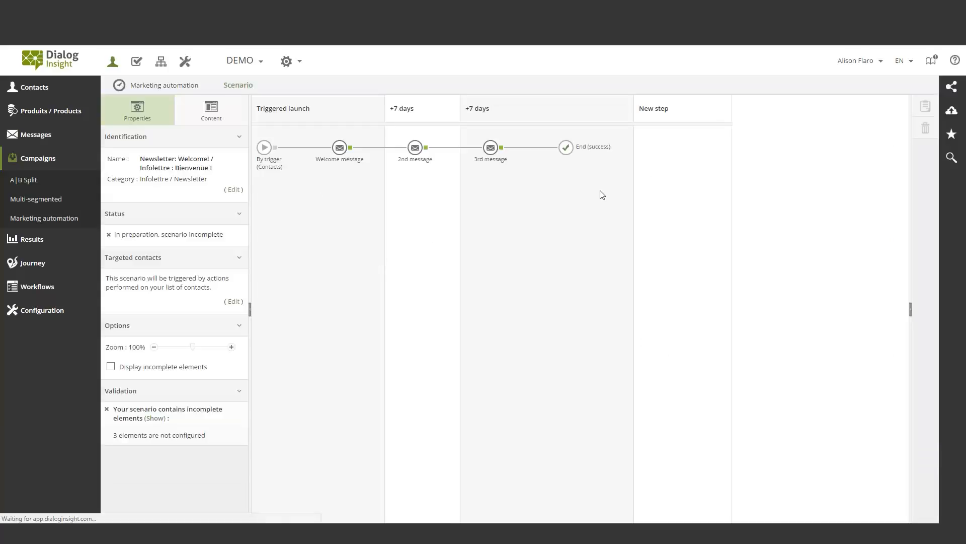
Open the By trigger launch settings from the scenario's starting element
{"action": "right_click", "coordinate": [263, 151]}
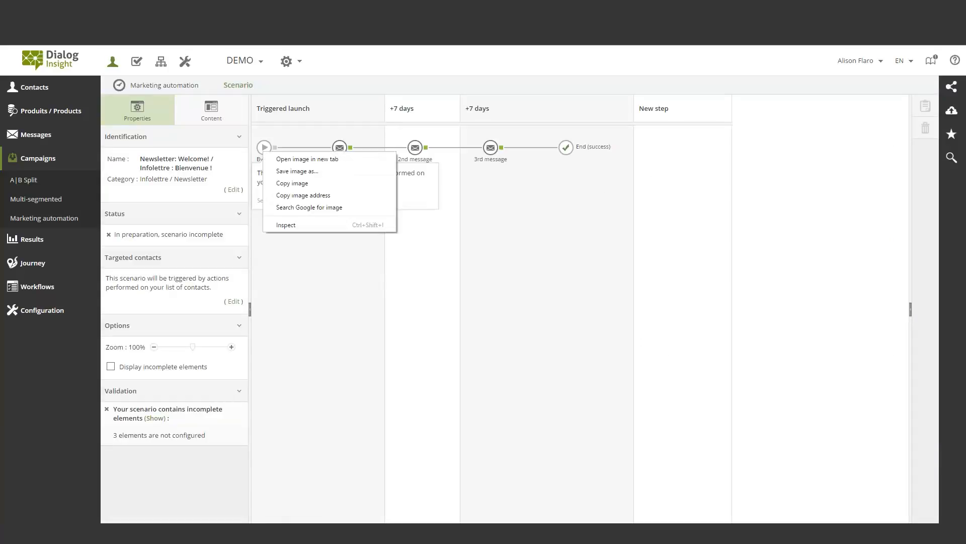
{"action": "left_click", "coordinate": [261, 149]}
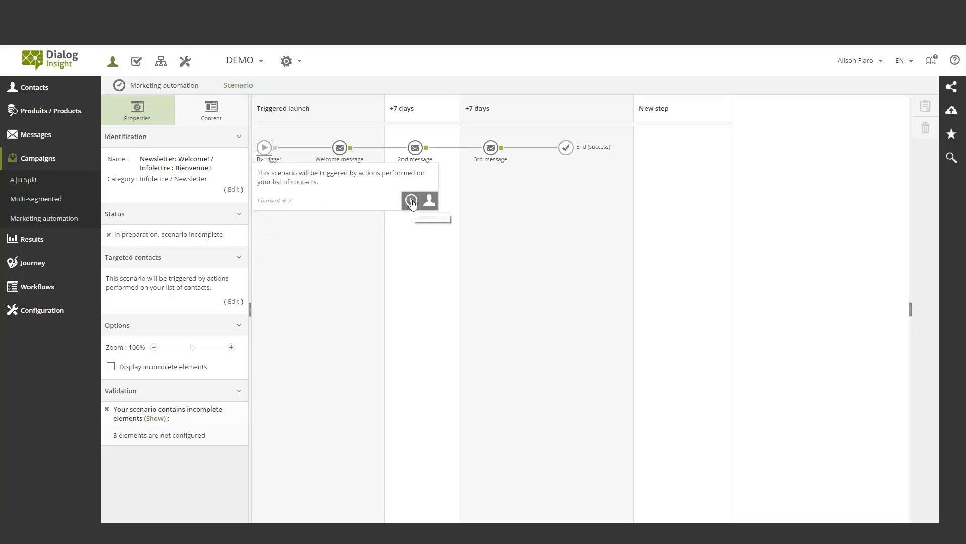
{"action": "left_click", "coordinate": [412, 200]}
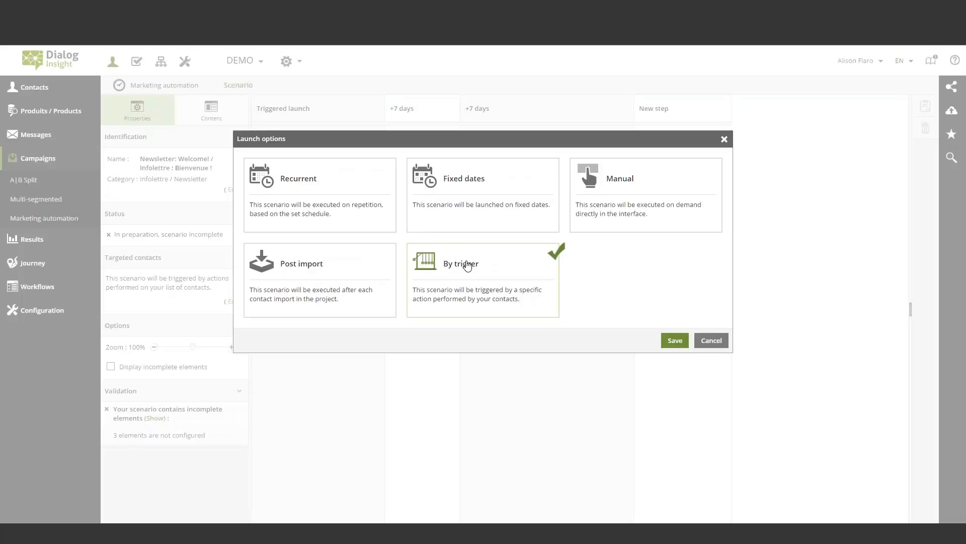
{"action": "left_click", "coordinate": [675, 341]}
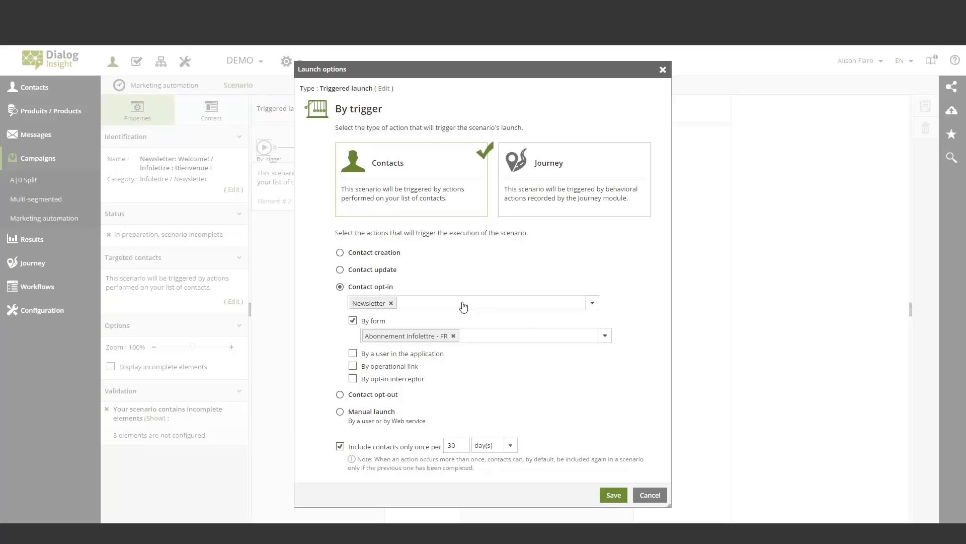
Review the opt-in type and form choices of the Contact opt-in trigger, cancel, and return to the scenarios list
{"action": "left_click", "coordinate": [593, 302]}
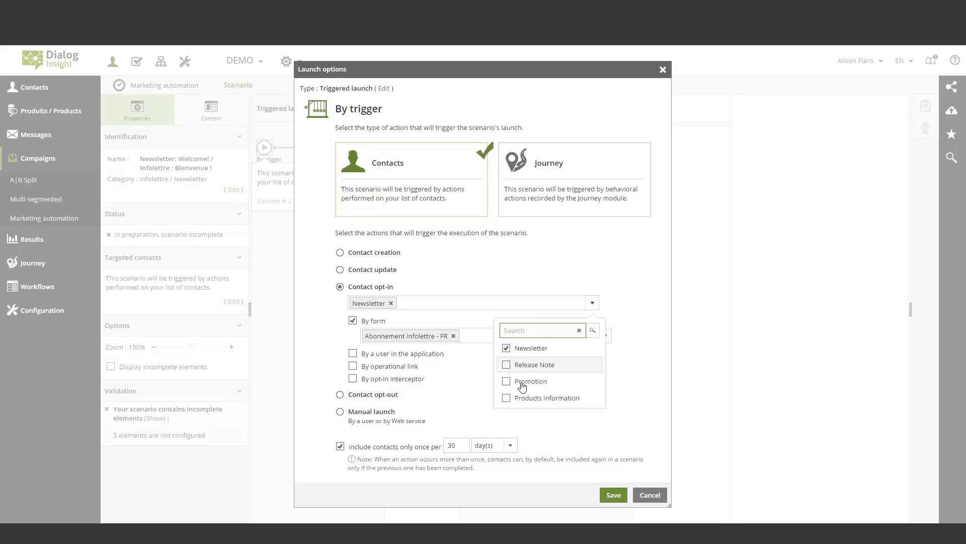
{"action": "left_click", "coordinate": [512, 276]}
{"action": "left_click", "coordinate": [511, 277]}
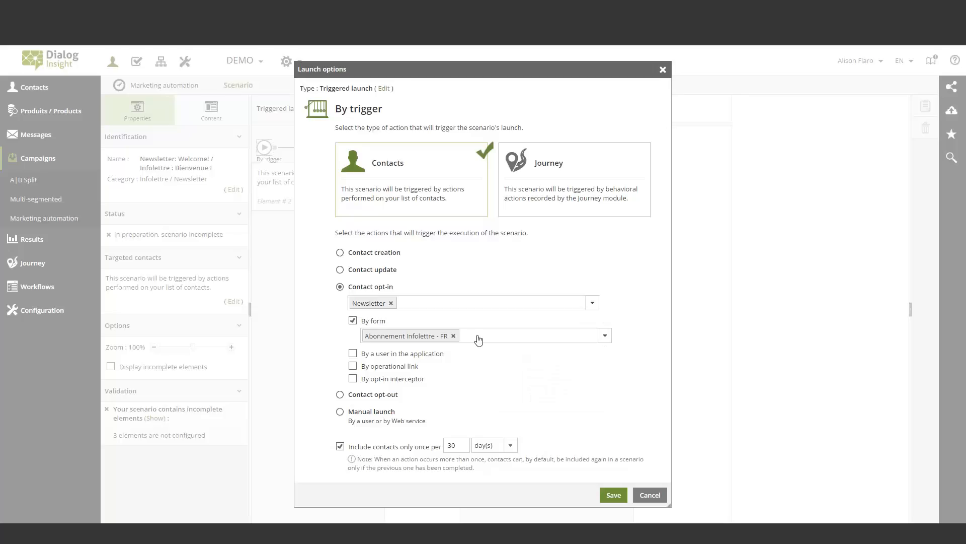
{"action": "left_click", "coordinate": [604, 336]}
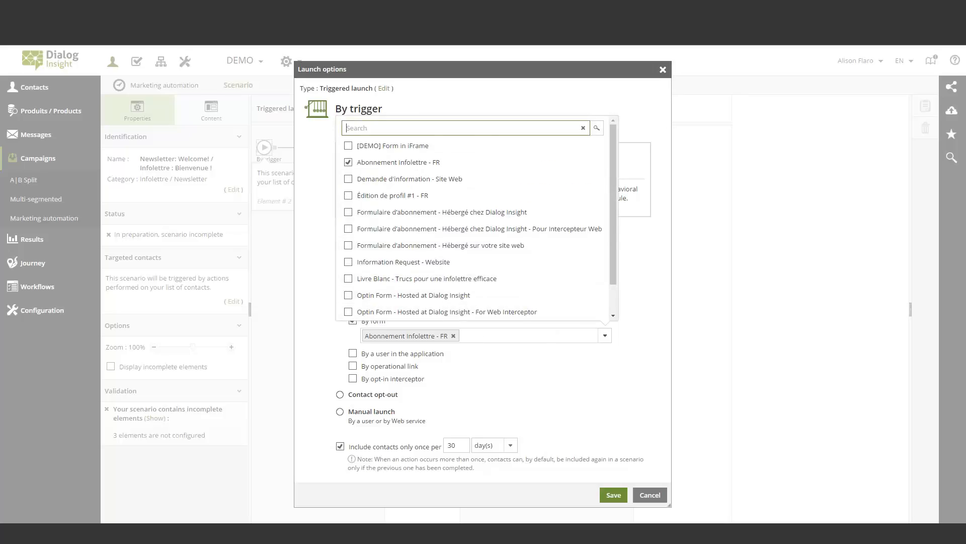
{"action": "left_click", "coordinate": [543, 362]}
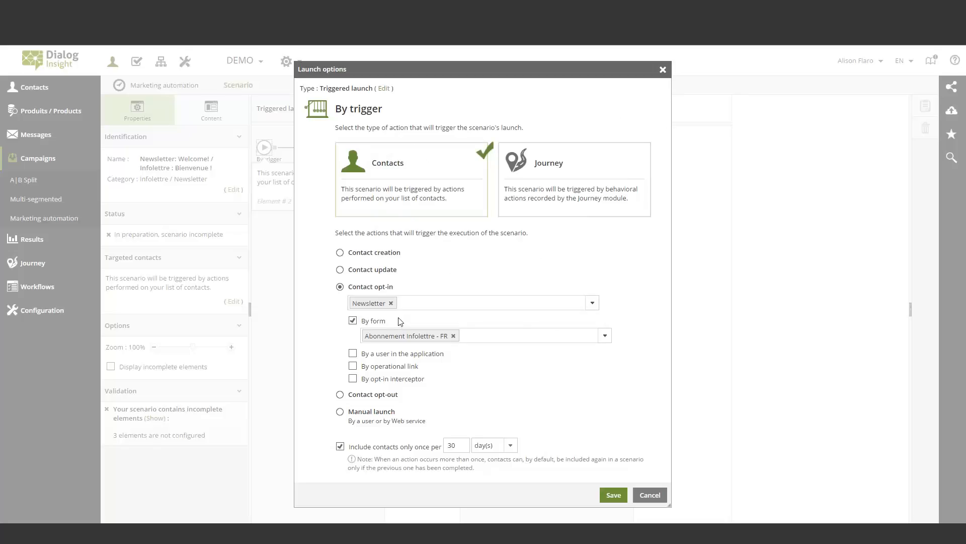
{"action": "left_click", "coordinate": [651, 498]}
{"action": "left_click", "coordinate": [171, 85]}
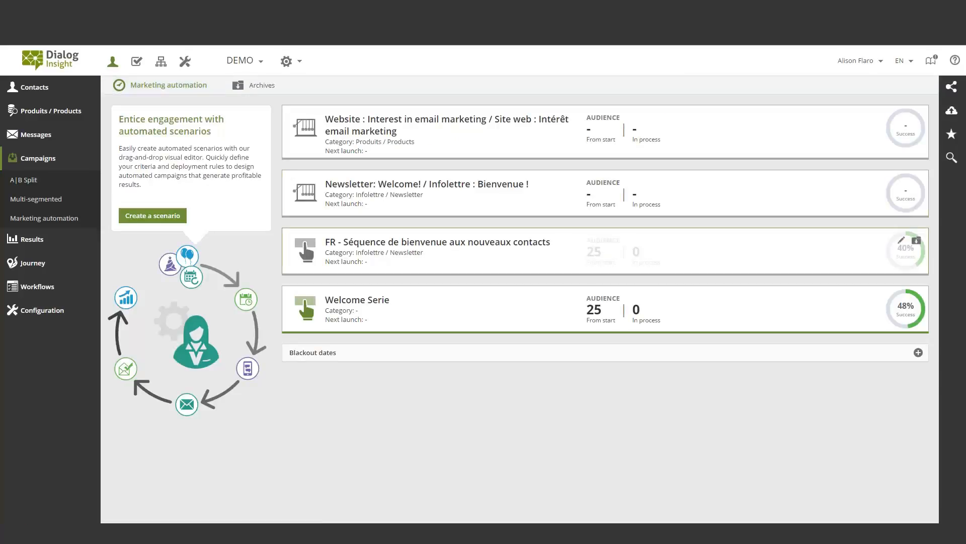
Open the "Website : Interest in email marketing" scenario and review its Journey trigger settings without saving
{"action": "left_click", "coordinate": [437, 138]}
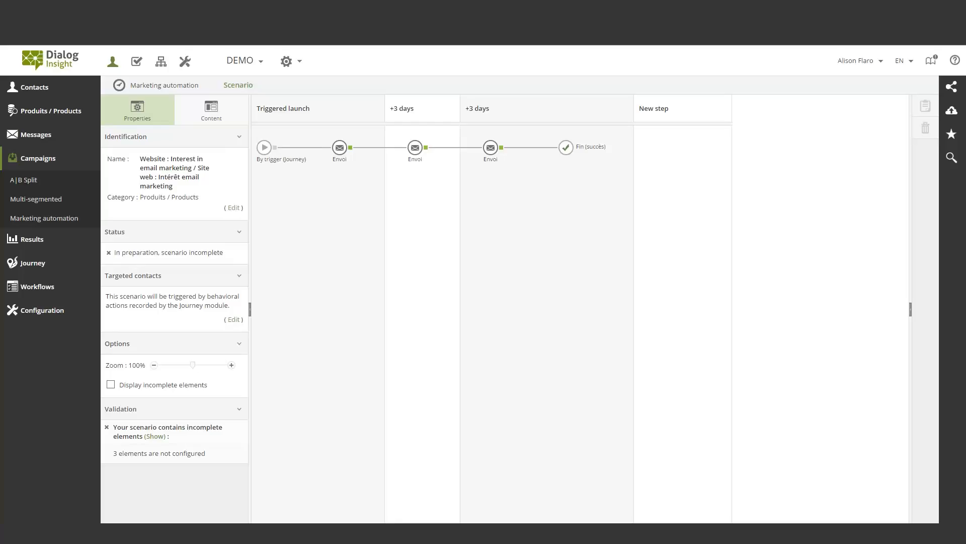
{"action": "left_click", "coordinate": [264, 148]}
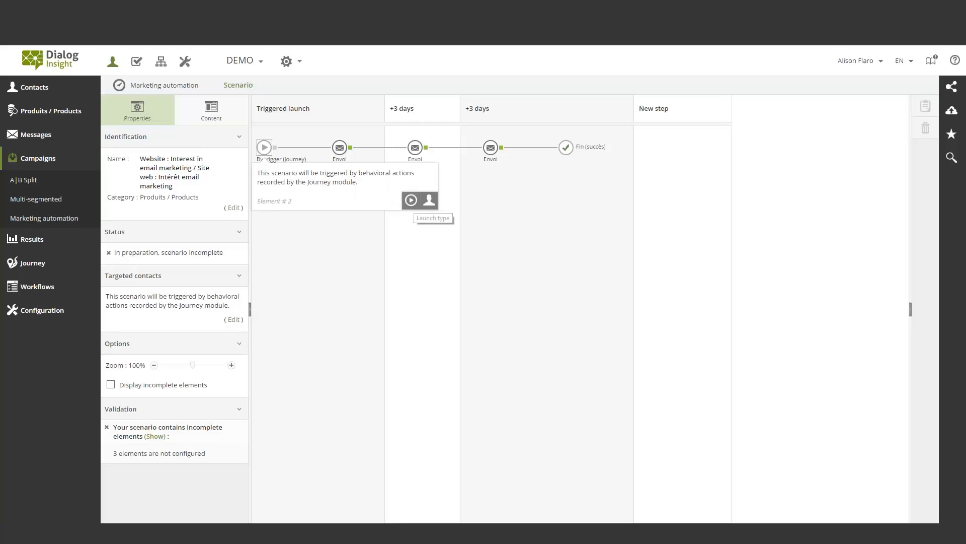
{"action": "left_click", "coordinate": [411, 200]}
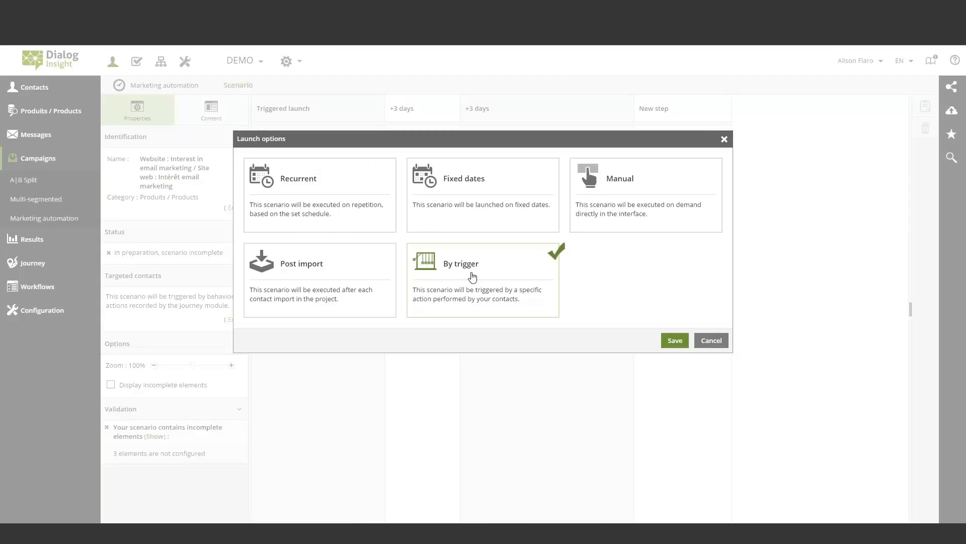
{"action": "left_click", "coordinate": [671, 342]}
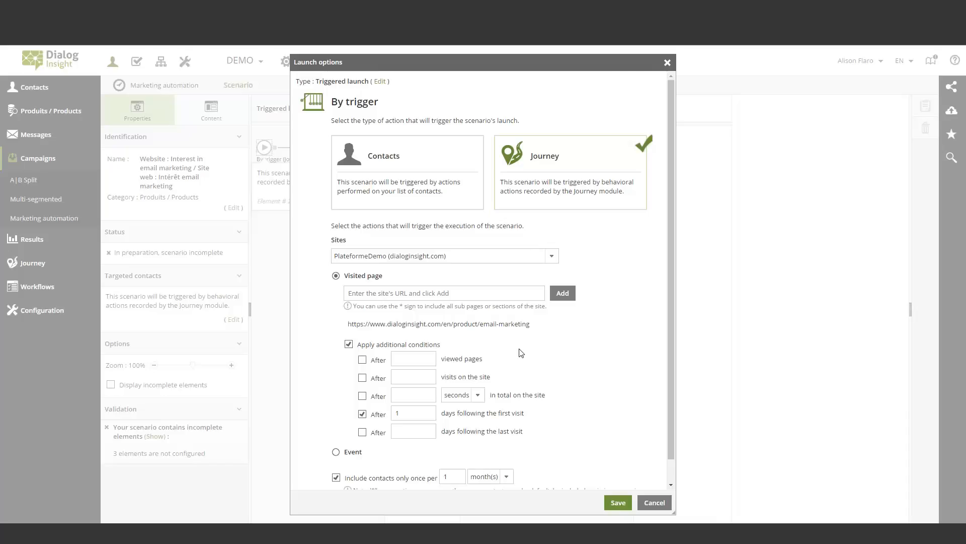
{"action": "left_click", "coordinate": [654, 502]}
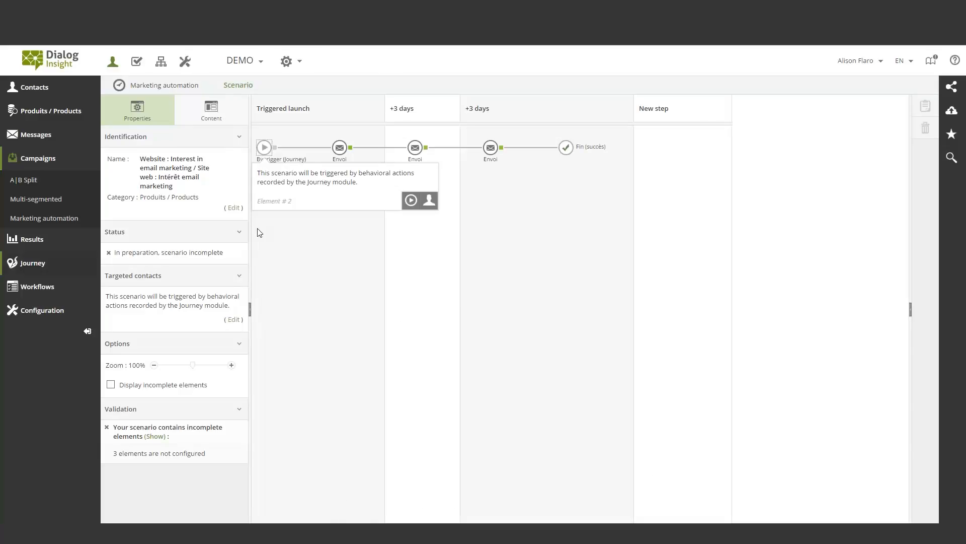
Review the launch settings offered for the Post import type, and cancel without saving
{"action": "left_click", "coordinate": [411, 200]}
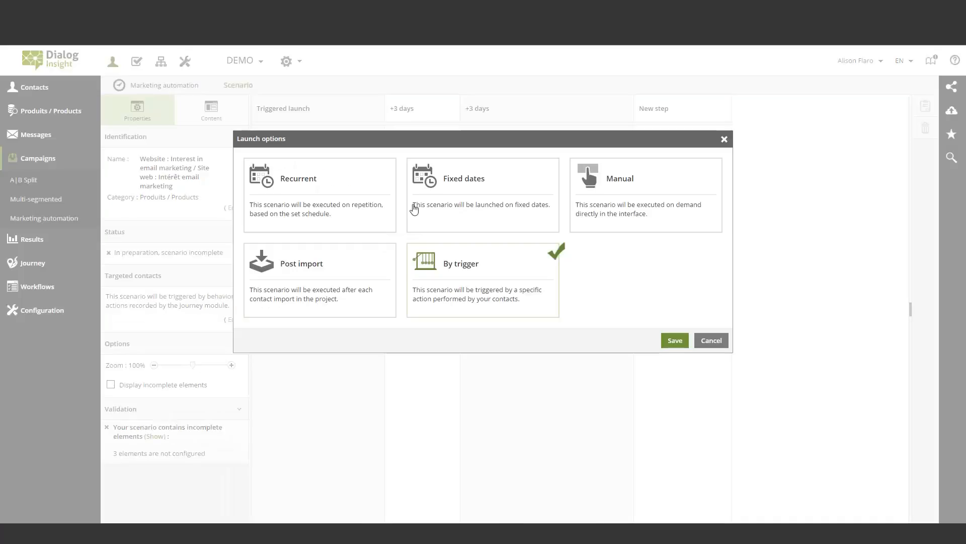
{"action": "left_click", "coordinate": [327, 292]}
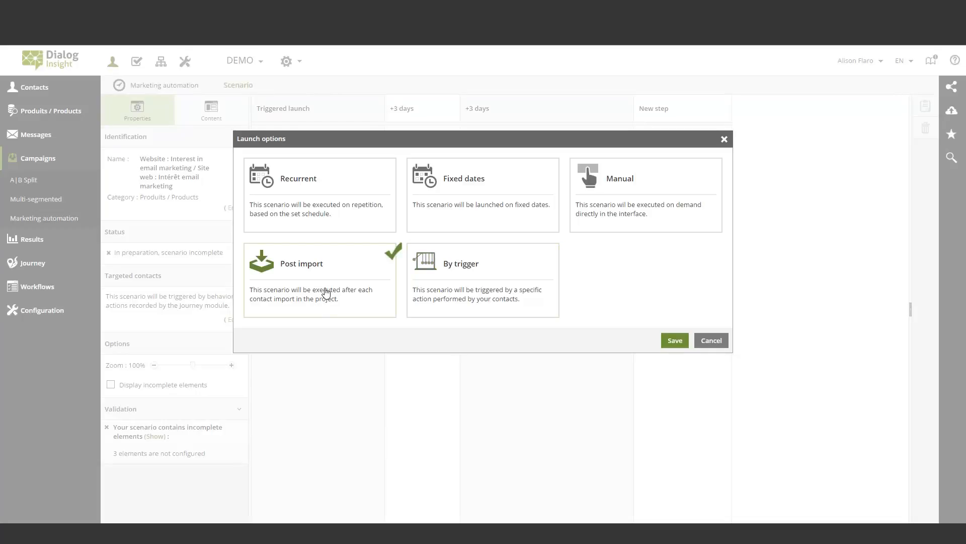
{"action": "left_click", "coordinate": [675, 341]}
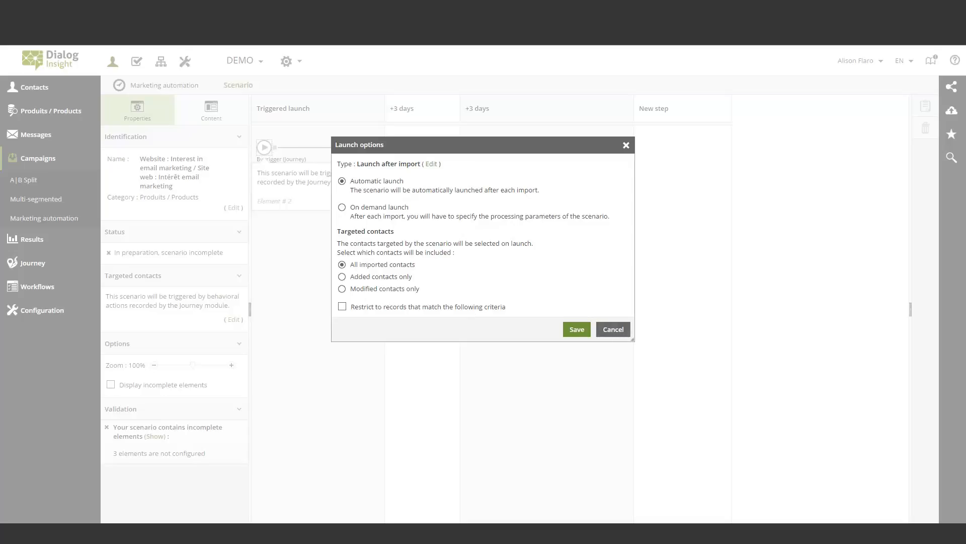
{"action": "left_click", "coordinate": [613, 329]}
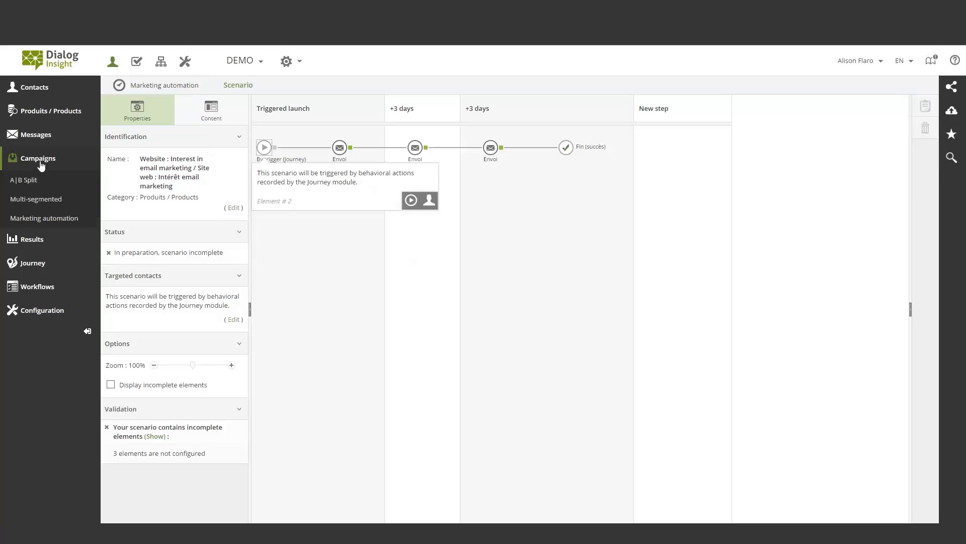
Leave the scenario and open the list of contact groups
{"action": "left_click", "coordinate": [41, 164]}
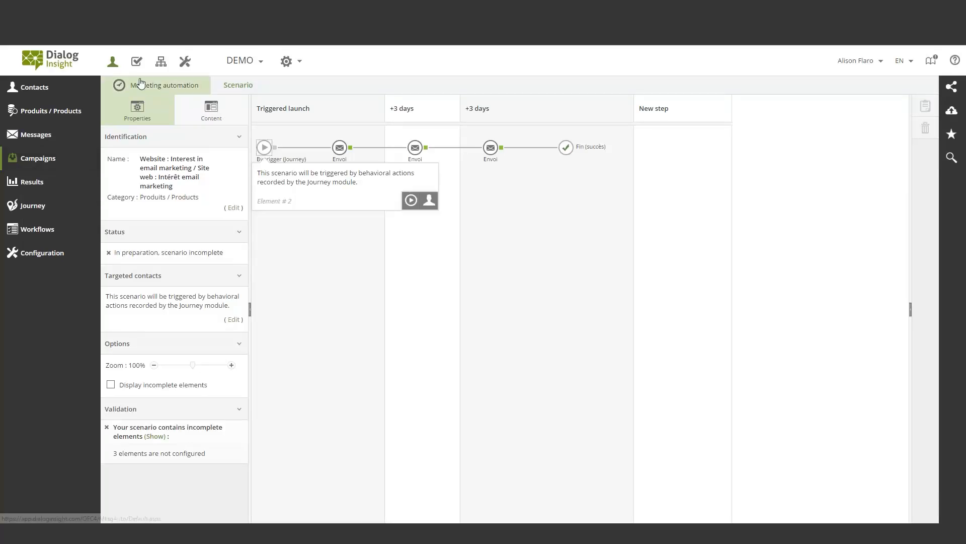
{"action": "left_click", "coordinate": [141, 85]}
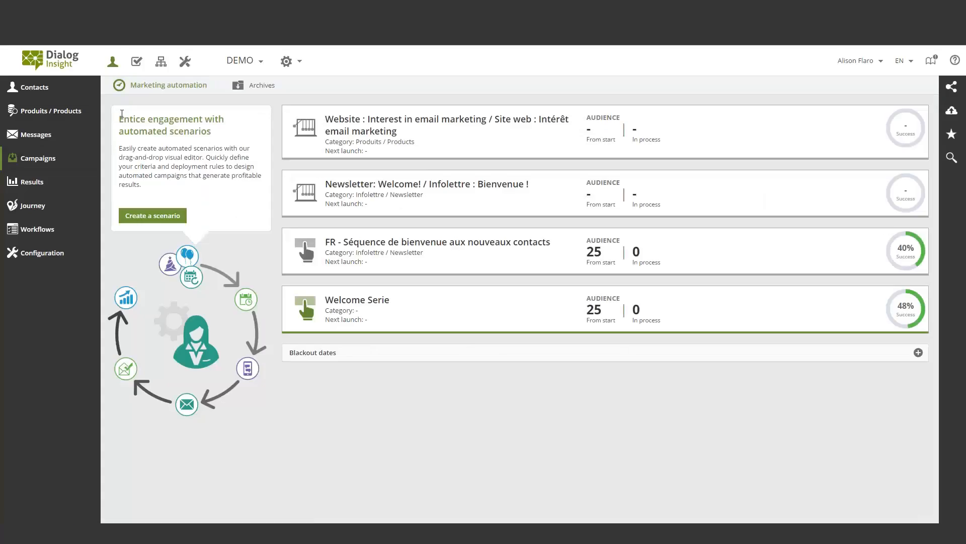
{"action": "left_click", "coordinate": [42, 92]}
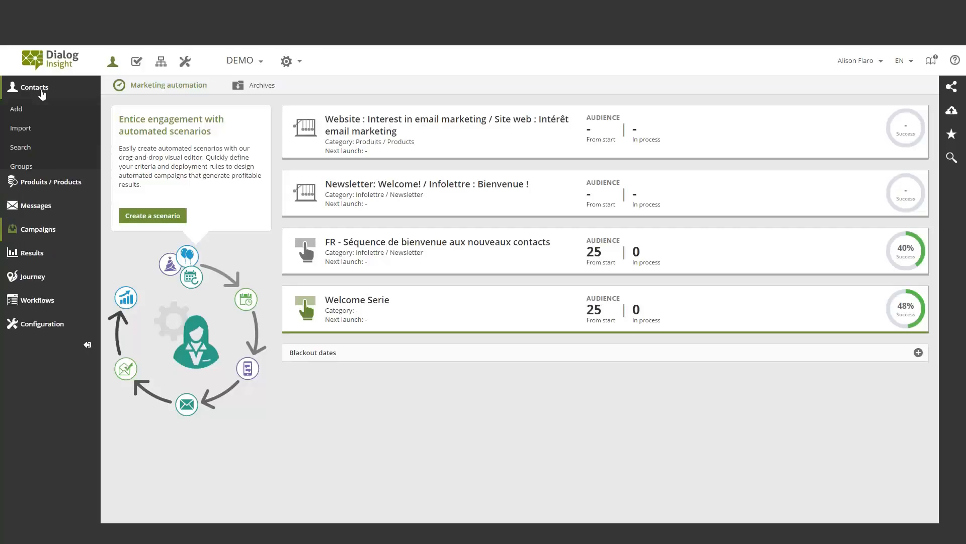
{"action": "left_click", "coordinate": [37, 170]}
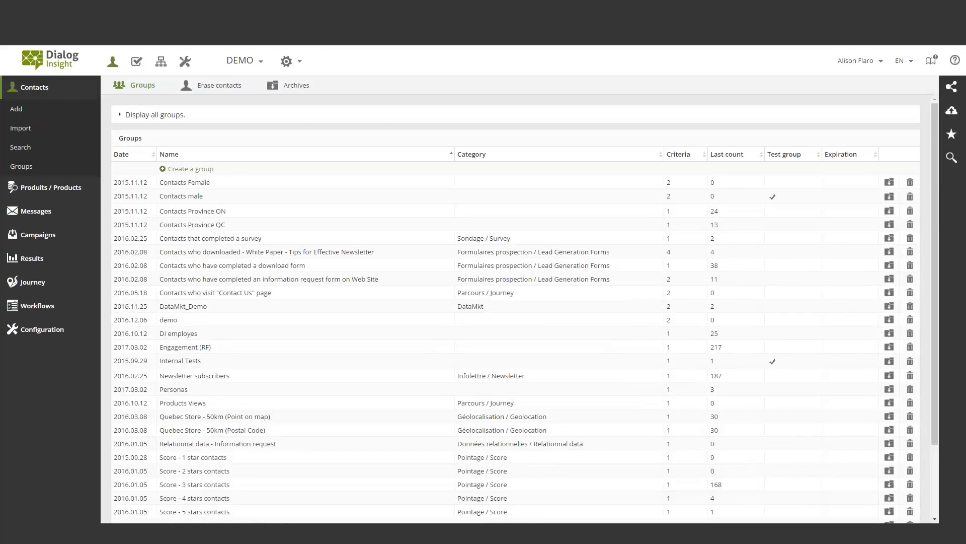
Start creating a contact group with the French name "Engagement"
{"action": "left_click", "coordinate": [191, 169]}
{"action": "type", "text": "E"}
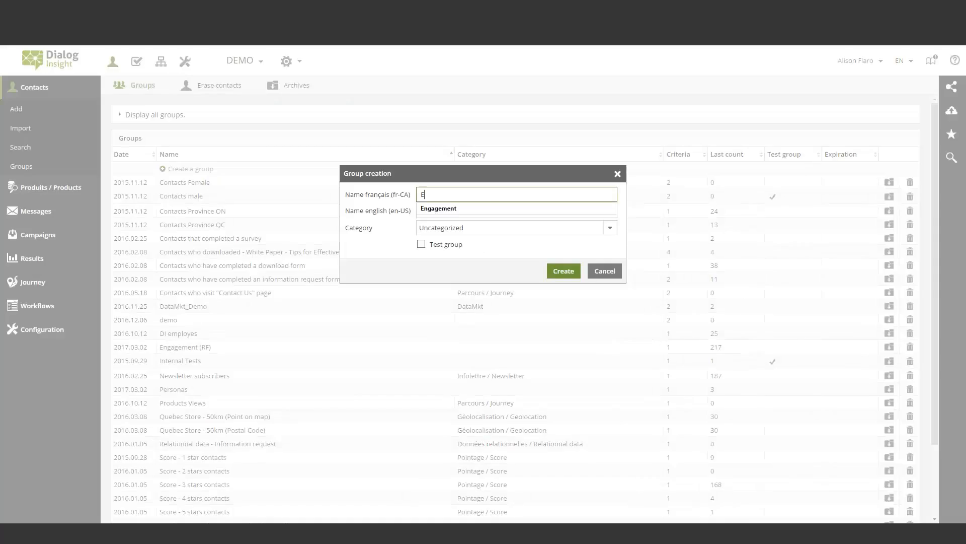
{"action": "key", "text": "Down"}
{"action": "key", "text": "Return"}
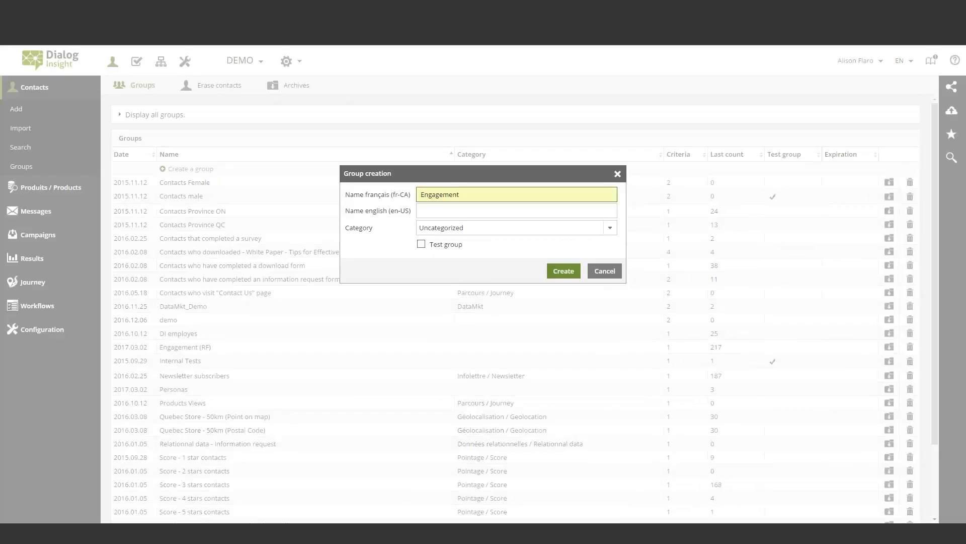
{"action": "left_click_drag", "start_coordinate": [468, 199], "coordinate": [425, 210]}
{"action": "left_click", "coordinate": [509, 197]}
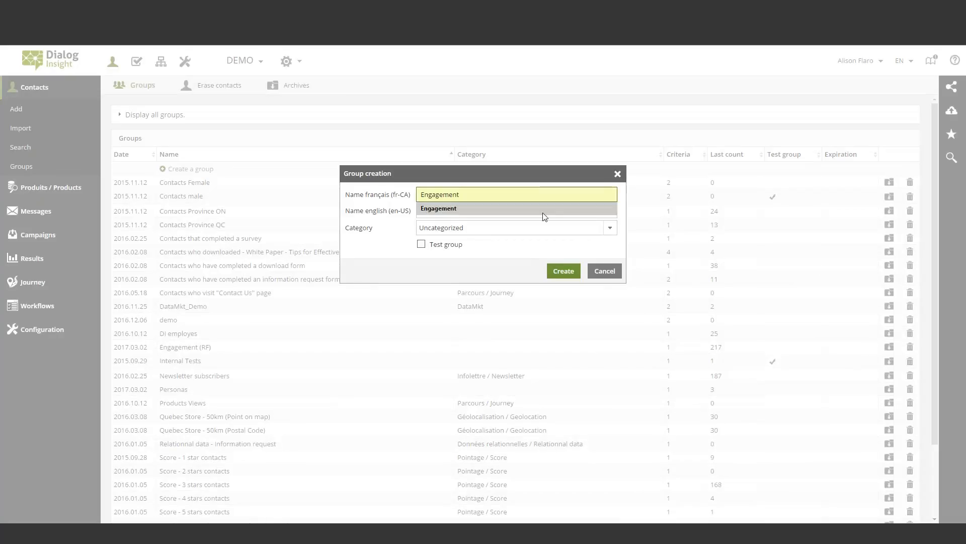
{"action": "left_click", "coordinate": [471, 212]}
{"action": "type", "text": "bronner's soap"}
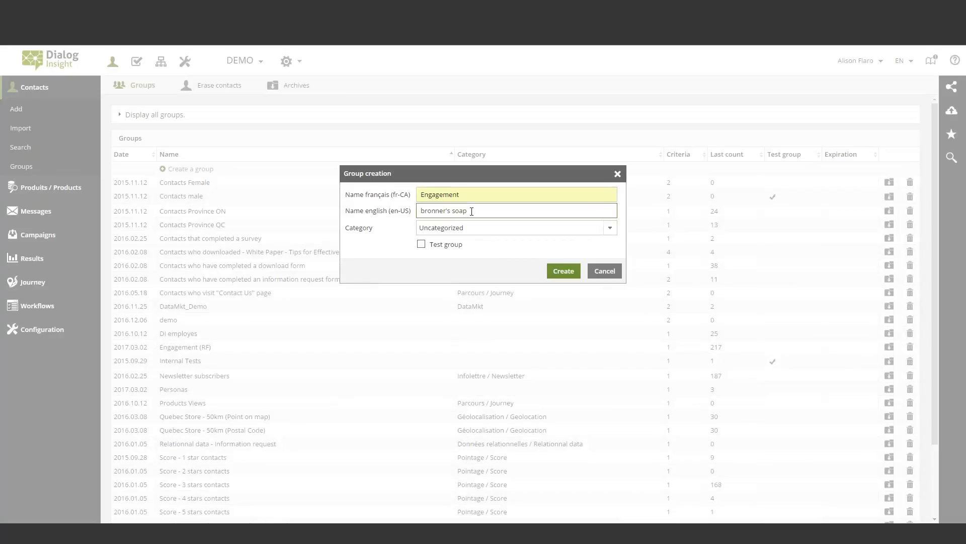
{"action": "left_click_drag", "start_coordinate": [464, 212], "coordinate": [399, 209]}
{"action": "key", "text": "BackSpace"}
Copy the French name "Engagement" into the new group's English name
{"action": "left_click_drag", "start_coordinate": [463, 195], "coordinate": [409, 196]}
{"action": "key", "text": "ctrl+c"}
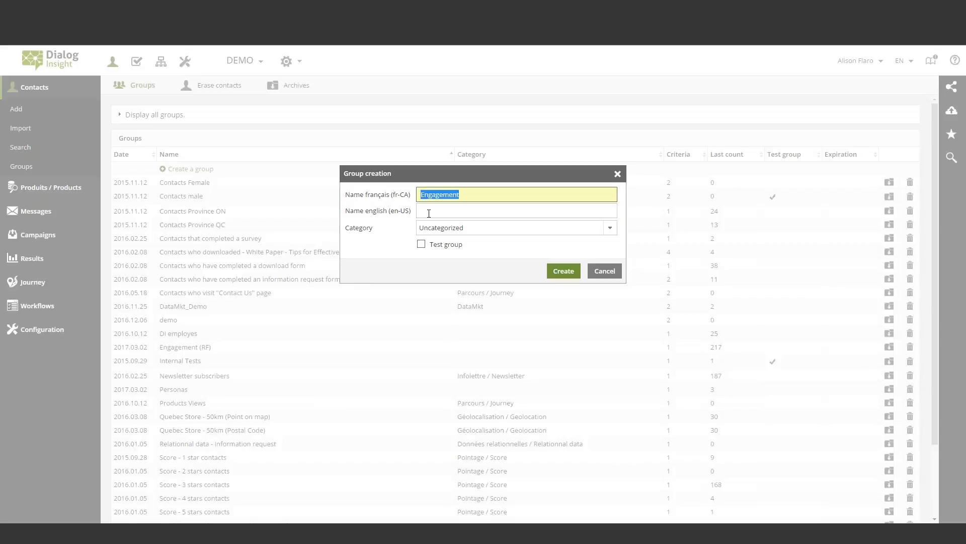
{"action": "left_click", "coordinate": [428, 213]}
{"action": "key", "text": "ctrl+v"}
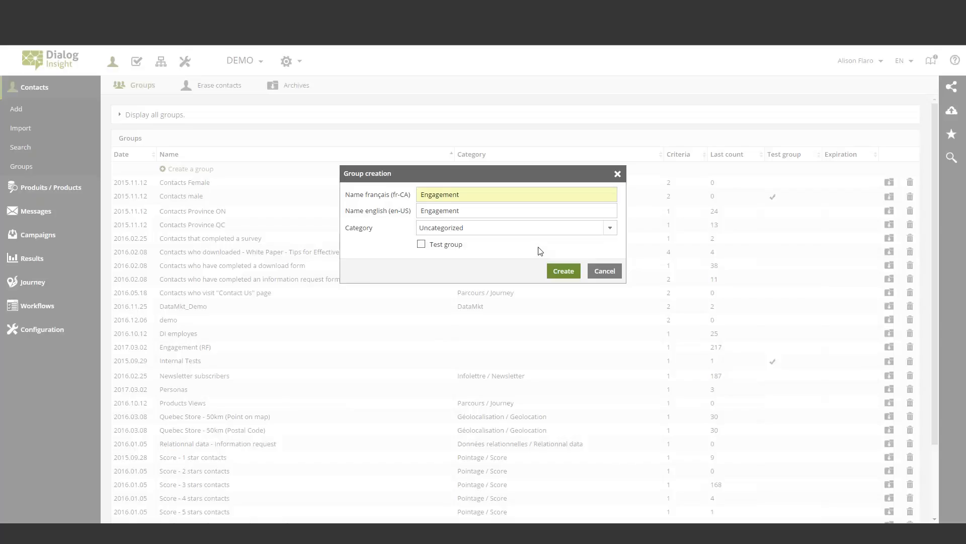
Finish creating the Engagement group and add an Engagement criterion measured by Recency
{"action": "left_click", "coordinate": [564, 271]}
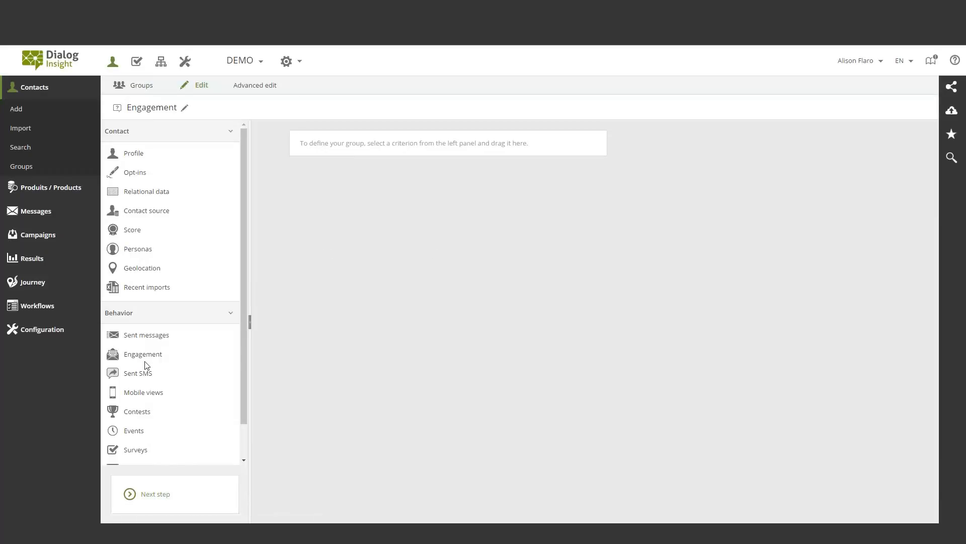
{"action": "left_click_drag", "start_coordinate": [144, 358], "coordinate": [404, 147]}
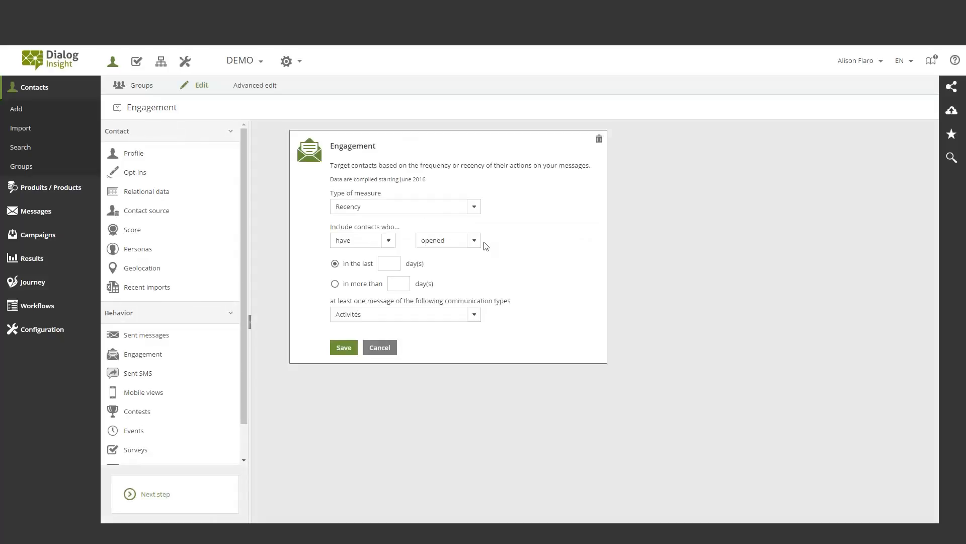
{"action": "left_click", "coordinate": [471, 209]}
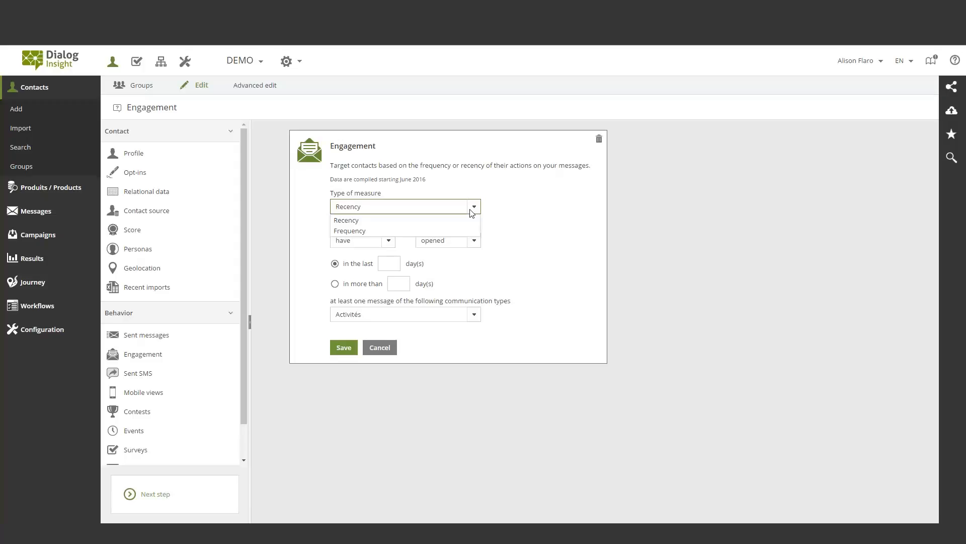
{"action": "left_click", "coordinate": [366, 221]}
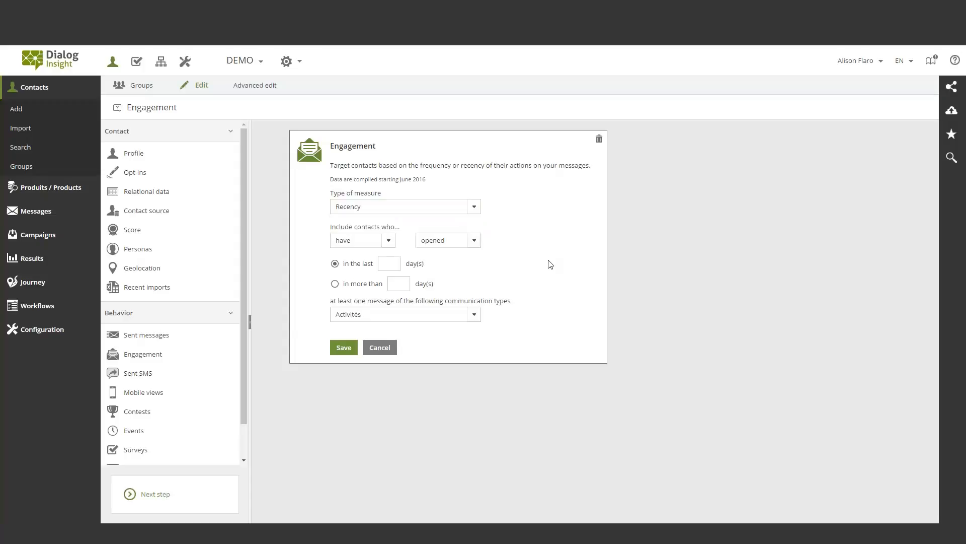
Set the recency criterion to contacts who have not opened messages in more than 90 days, and check the communication types offered
{"action": "left_click", "coordinate": [386, 244]}
{"action": "left_click", "coordinate": [371, 263]}
{"action": "left_click", "coordinate": [334, 284]}
{"action": "left_click", "coordinate": [410, 282]}
{"action": "type", "text": "90"}
{"action": "left_click", "coordinate": [419, 346]}
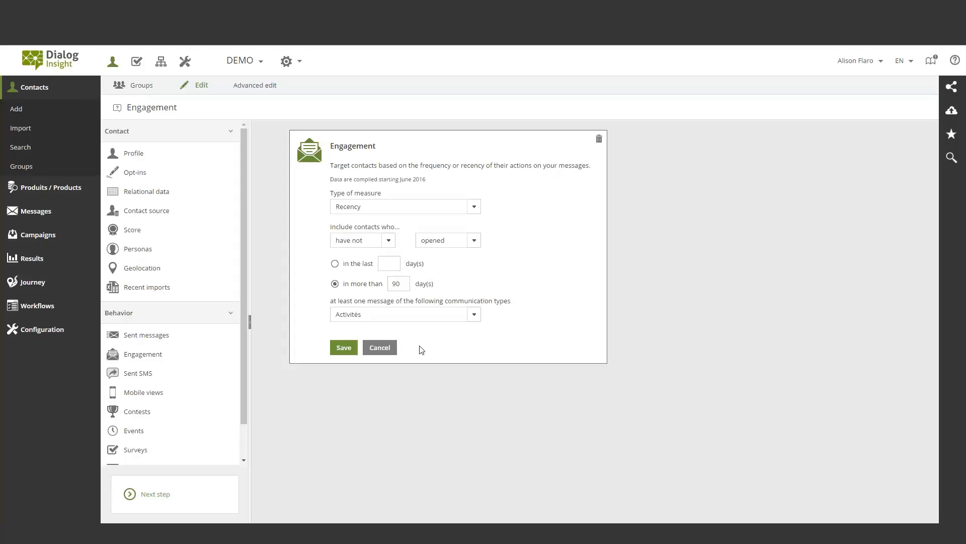
{"action": "left_click", "coordinate": [475, 315]}
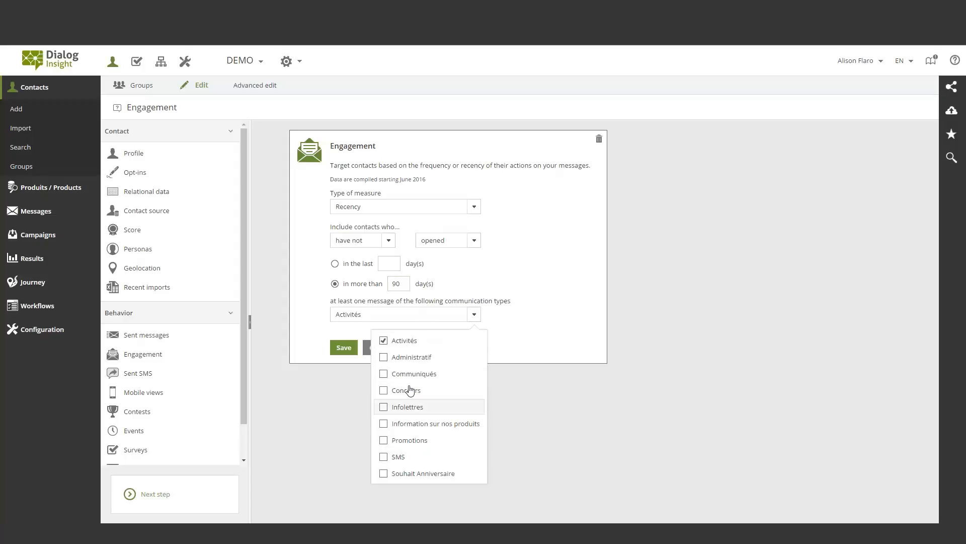
{"action": "left_click", "coordinate": [528, 340]}
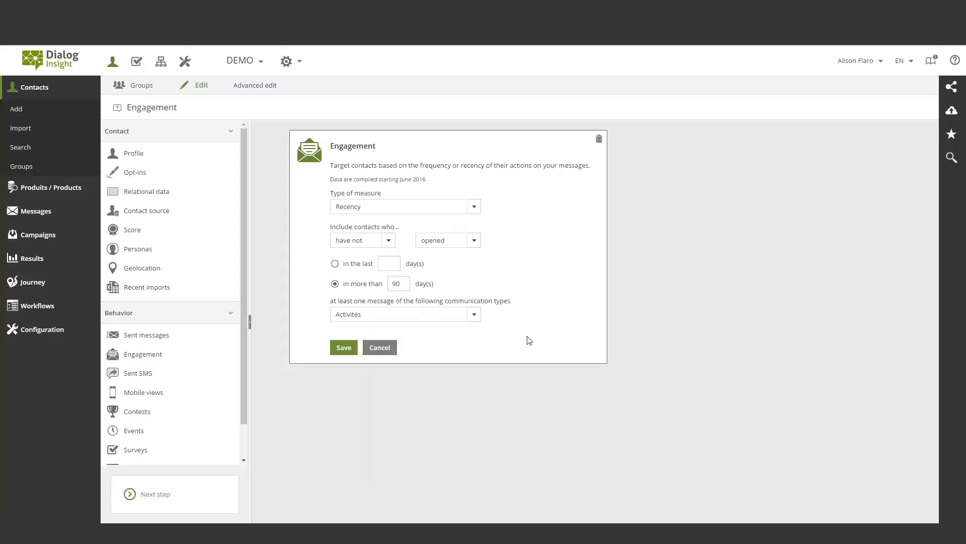
Switch the criterion's measure to Frequency for contacts who have opened messages, entering 10 as the "at least" message count
{"action": "left_click", "coordinate": [462, 209]}
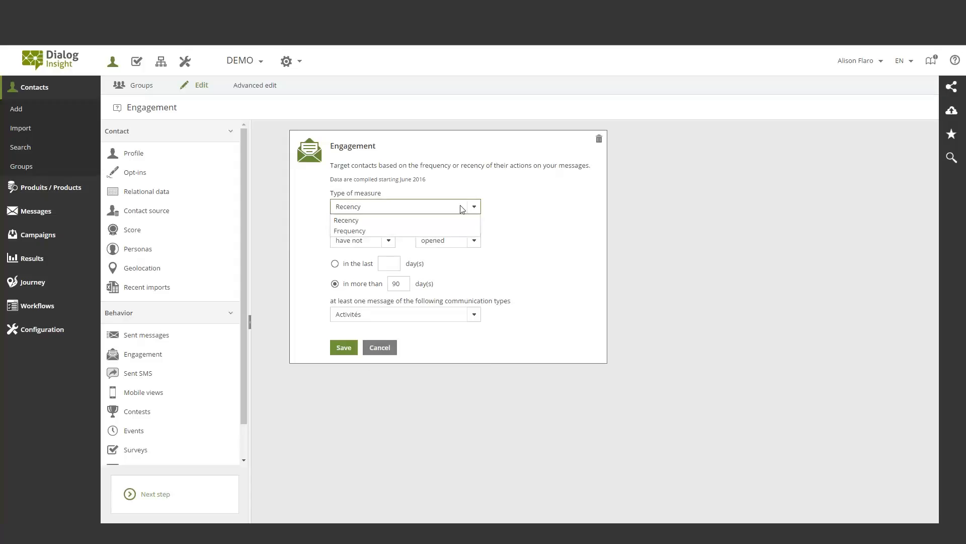
{"action": "left_click", "coordinate": [368, 230]}
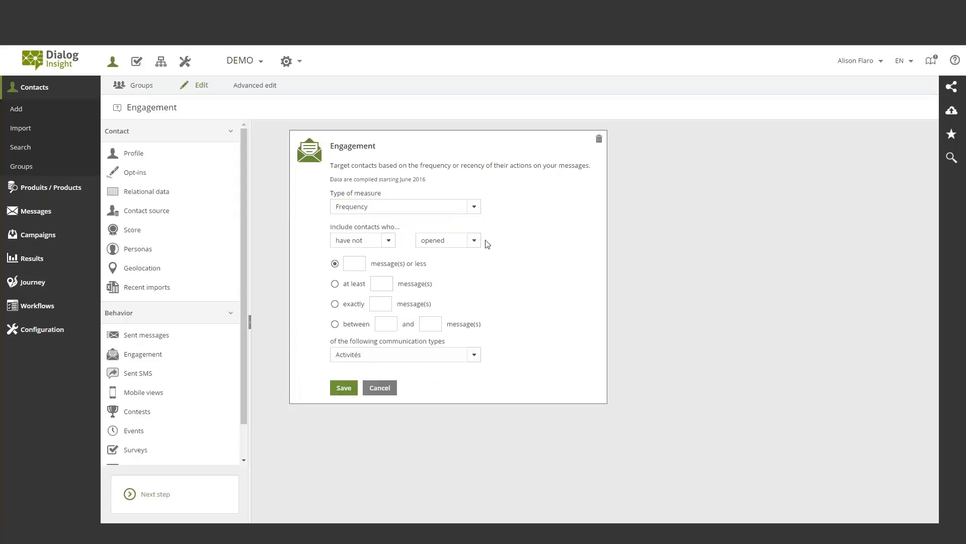
{"action": "left_click", "coordinate": [380, 242]}
{"action": "left_click", "coordinate": [375, 254]}
{"action": "left_click", "coordinate": [383, 282]}
{"action": "type", "text": "10"}
{"action": "left_click", "coordinate": [477, 282]}
Check the Frequency criterion's communication types, and replace the unsaved criterion with a fresh Engagement one
{"action": "left_click", "coordinate": [473, 355]}
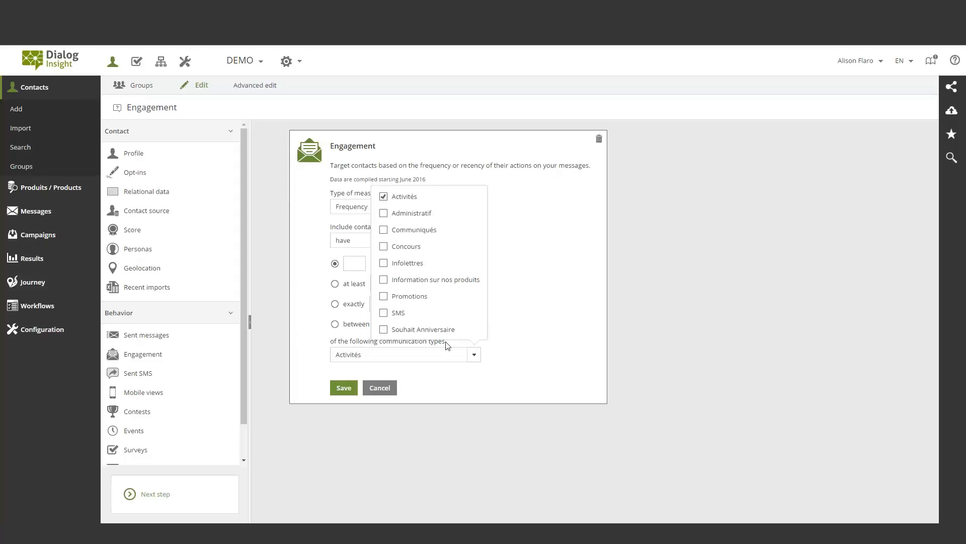
{"action": "left_click", "coordinate": [410, 214]}
{"action": "left_click", "coordinate": [410, 215]}
{"action": "left_click", "coordinate": [553, 328]}
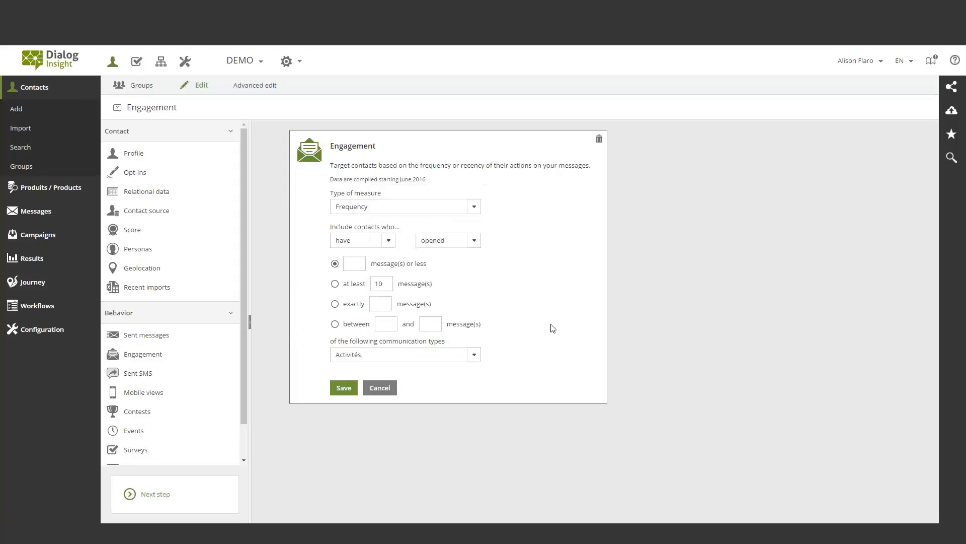
{"action": "left_click", "coordinate": [379, 388]}
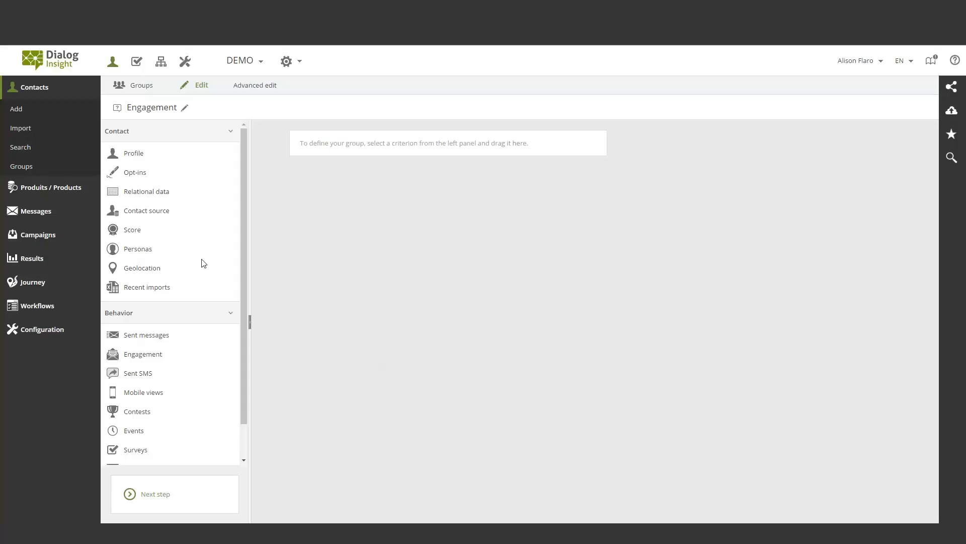
{"action": "left_click_drag", "start_coordinate": [126, 356], "coordinate": [357, 144]}
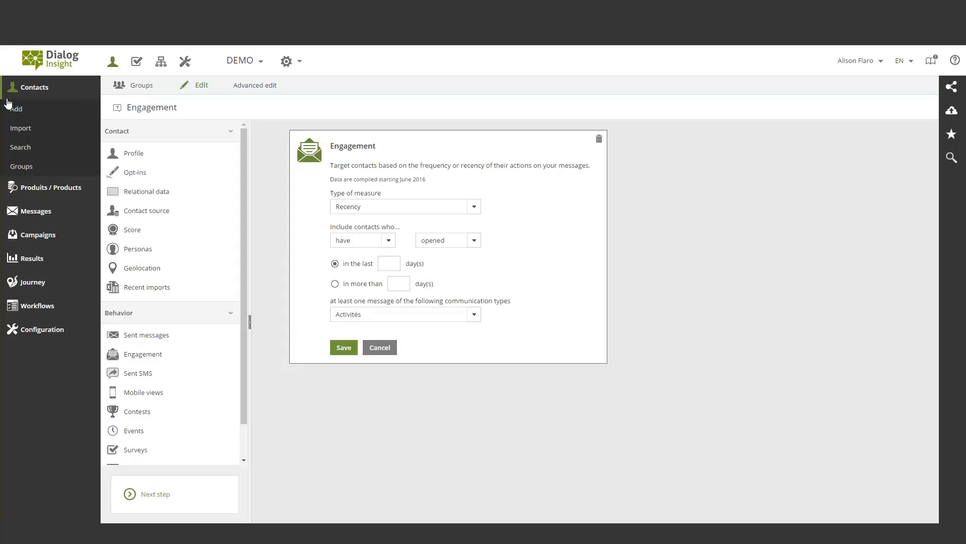
Open the SFTP servers in the import and export configuration and review the connection parameters of Connexion Dialog Insight
{"action": "left_click", "coordinate": [51, 92]}
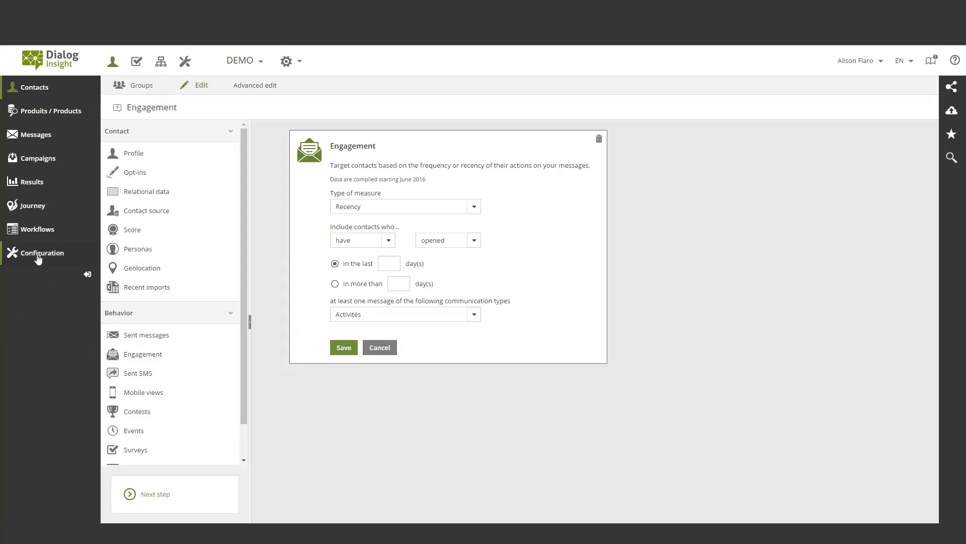
{"action": "left_click", "coordinate": [39, 256]}
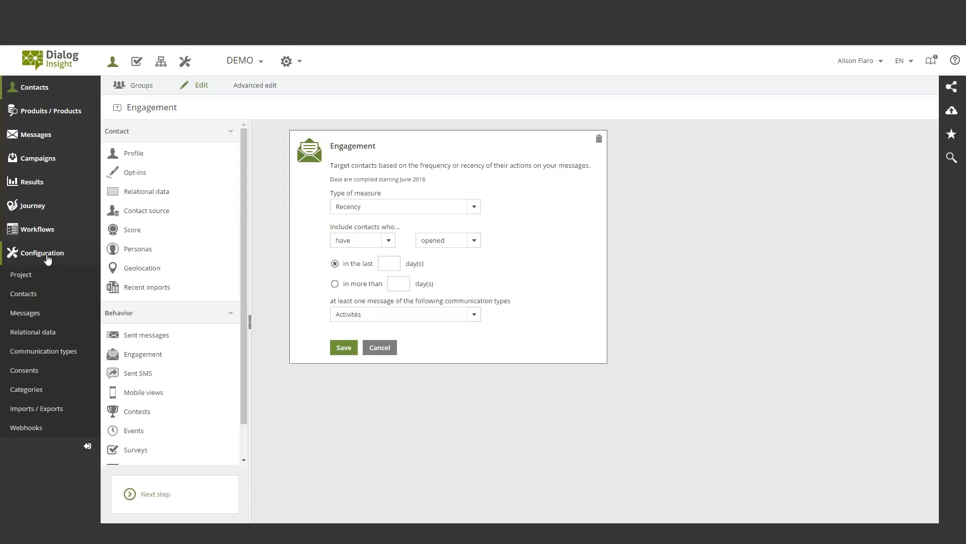
{"action": "left_click", "coordinate": [36, 408]}
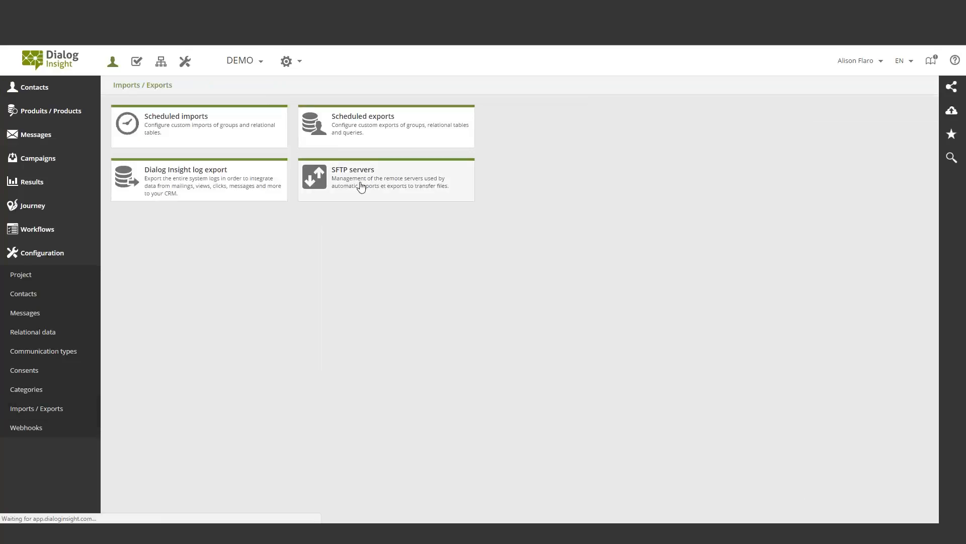
{"action": "left_click", "coordinate": [361, 186]}
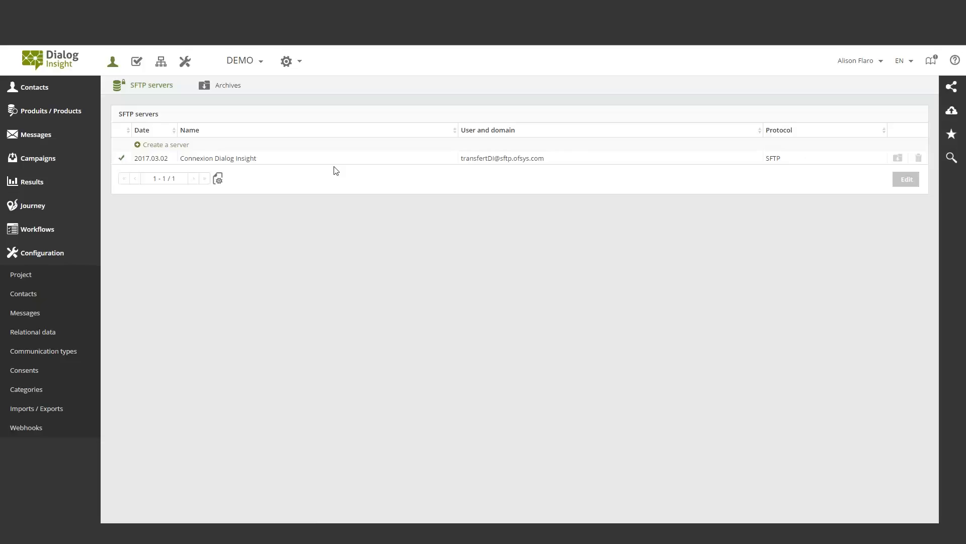
{"action": "double_click", "coordinate": [278, 160]}
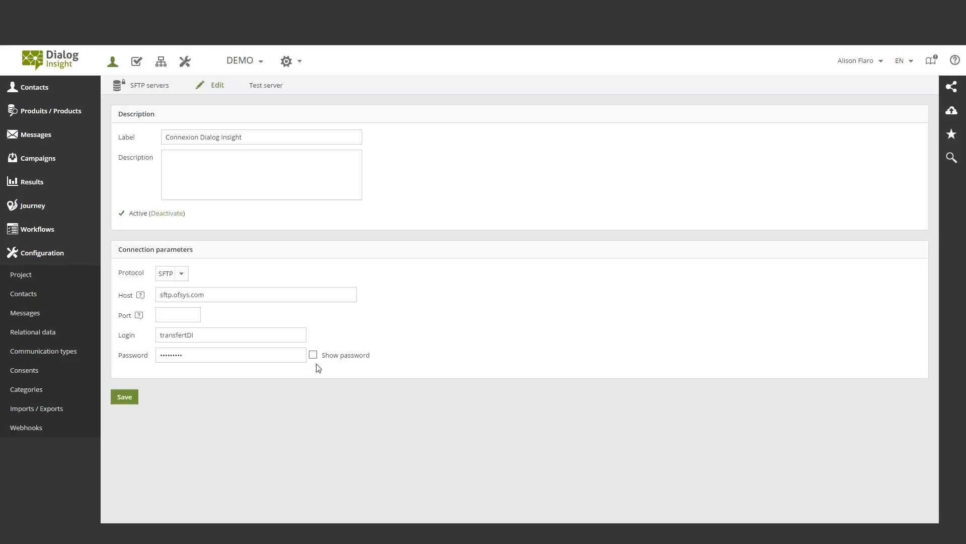
{"action": "left_click", "coordinate": [164, 86]}
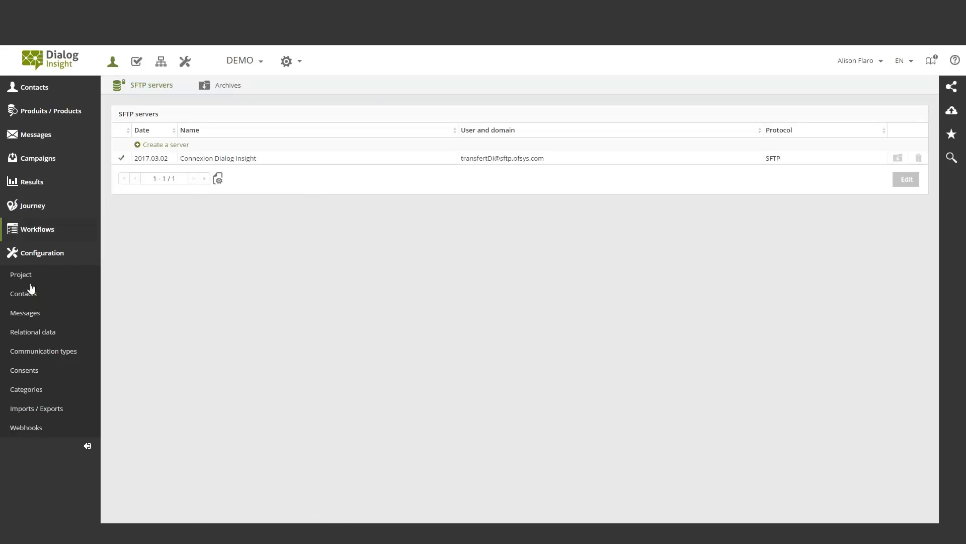
Open the scheduled import "Syncronisation des contacts de mon CRM" and review its configuration settings
{"action": "left_click", "coordinate": [35, 409]}
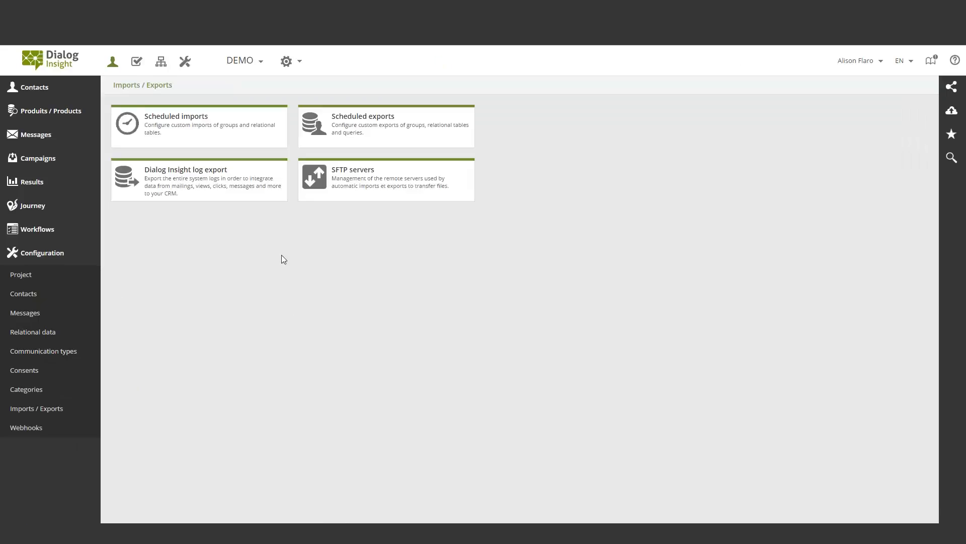
{"action": "left_click", "coordinate": [212, 129]}
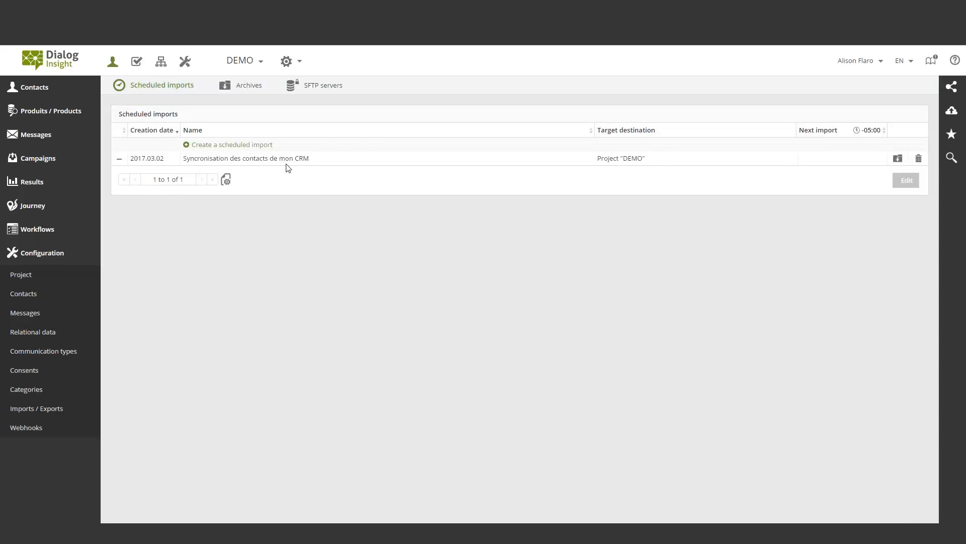
{"action": "double_click", "coordinate": [286, 158]}
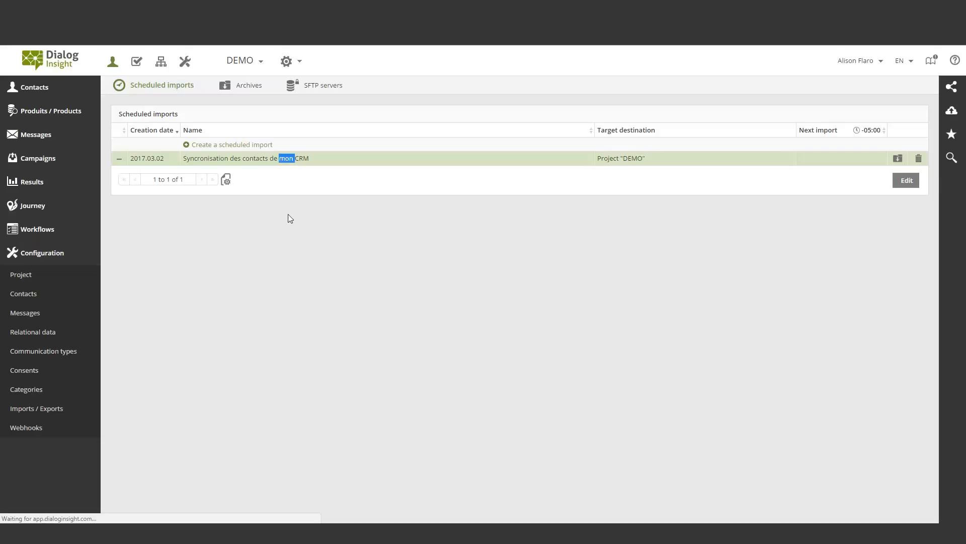
{"action": "scroll", "coordinate": [455, 242], "scroll_direction": "down", "scroll_amount": 1}
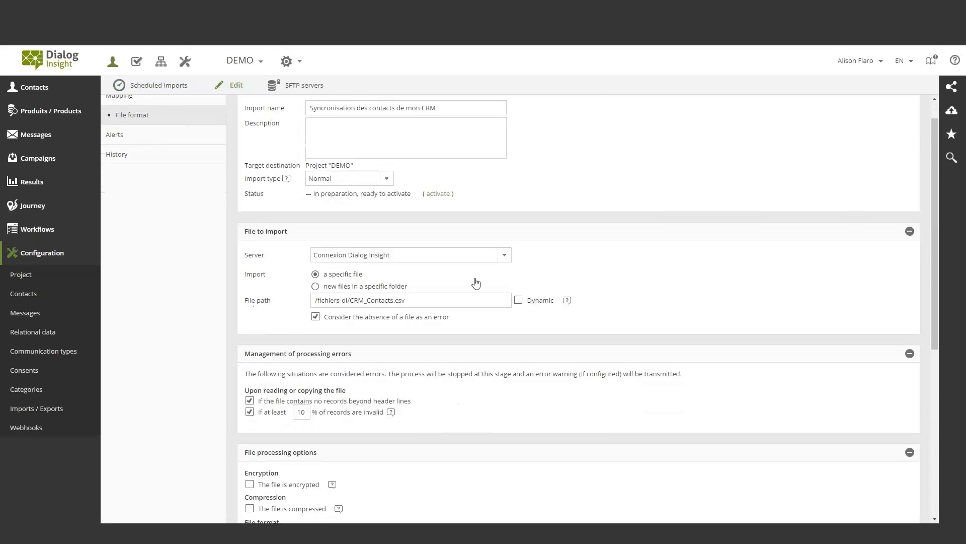
{"action": "scroll", "coordinate": [513, 303], "scroll_direction": "down", "scroll_amount": 1}
{"action": "scroll", "coordinate": [513, 307], "scroll_direction": "up", "scroll_amount": 2}
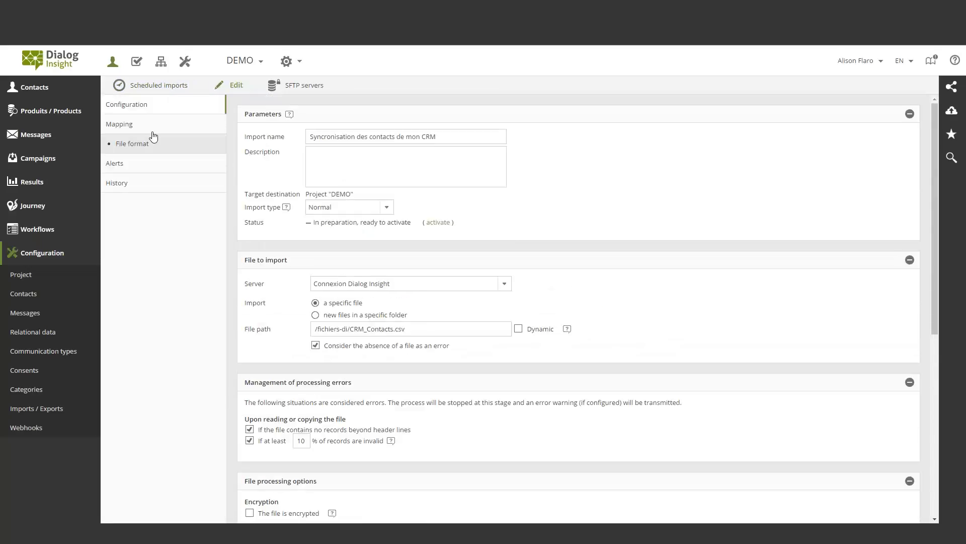
Review the scheduled import's mapping options, file format column mapping and alert recipients
{"action": "left_click", "coordinate": [132, 123]}
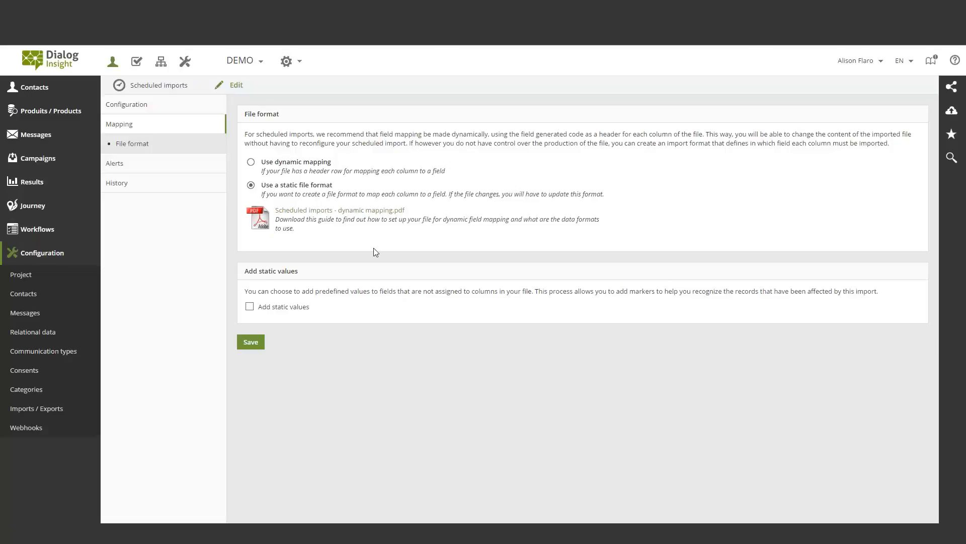
{"action": "left_click", "coordinate": [129, 145]}
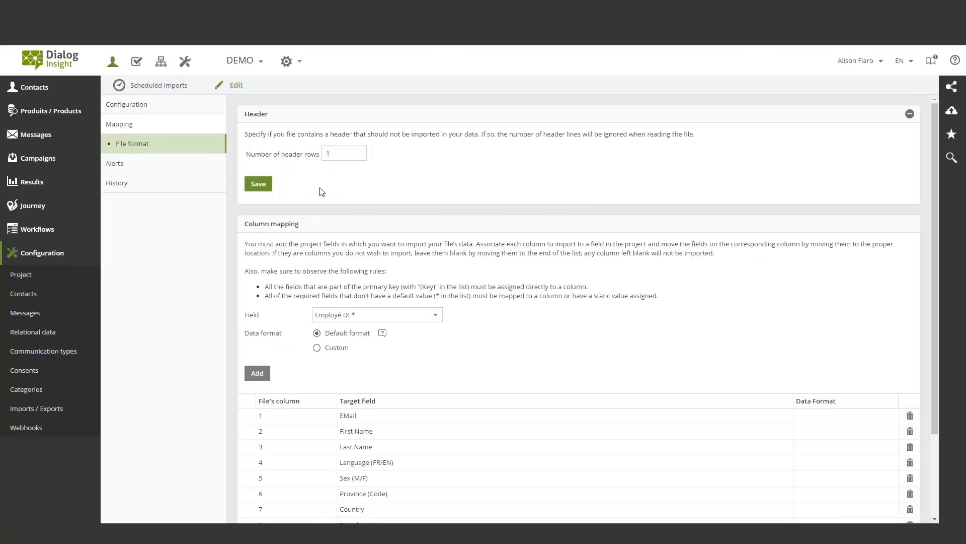
{"action": "scroll", "coordinate": [442, 304], "scroll_direction": "down", "scroll_amount": 3}
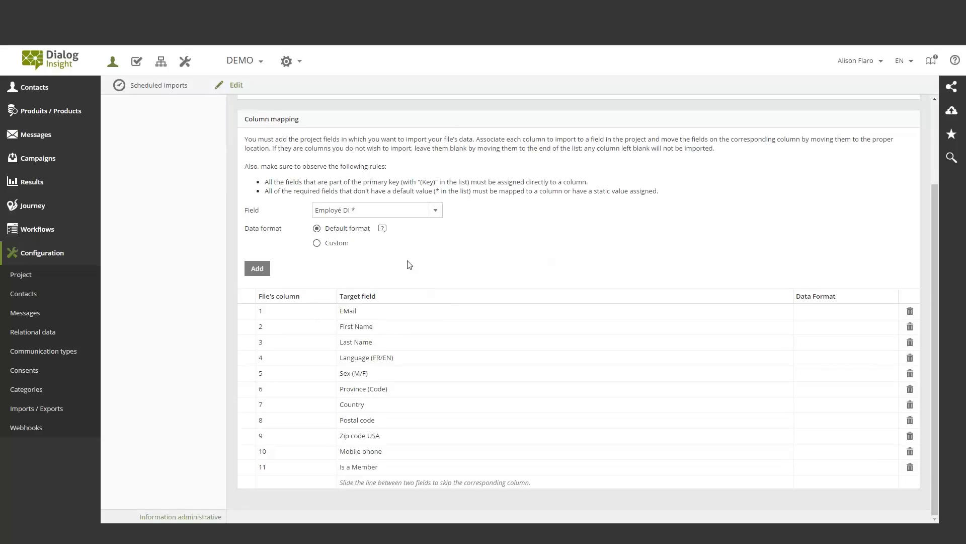
{"action": "scroll", "coordinate": [175, 199], "scroll_direction": "up", "scroll_amount": 3}
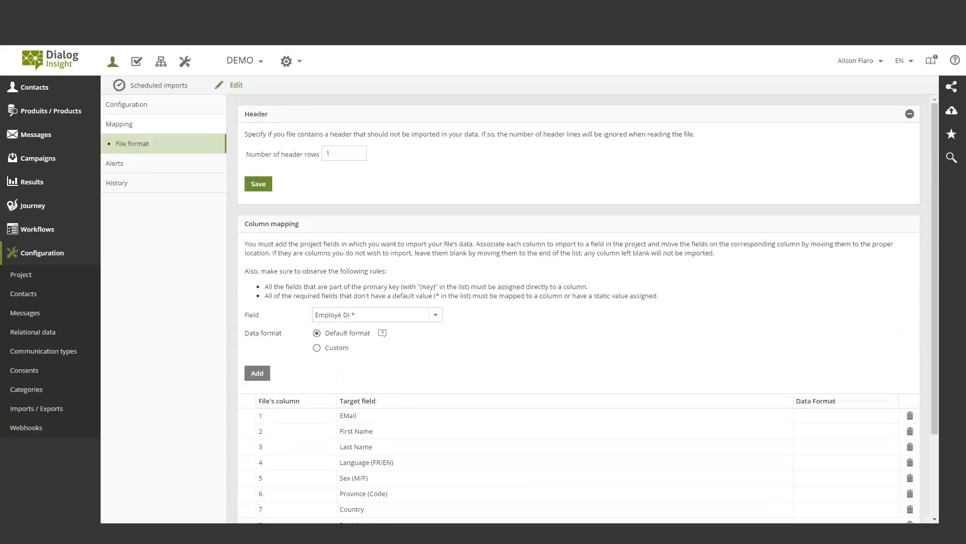
{"action": "left_click", "coordinate": [136, 171]}
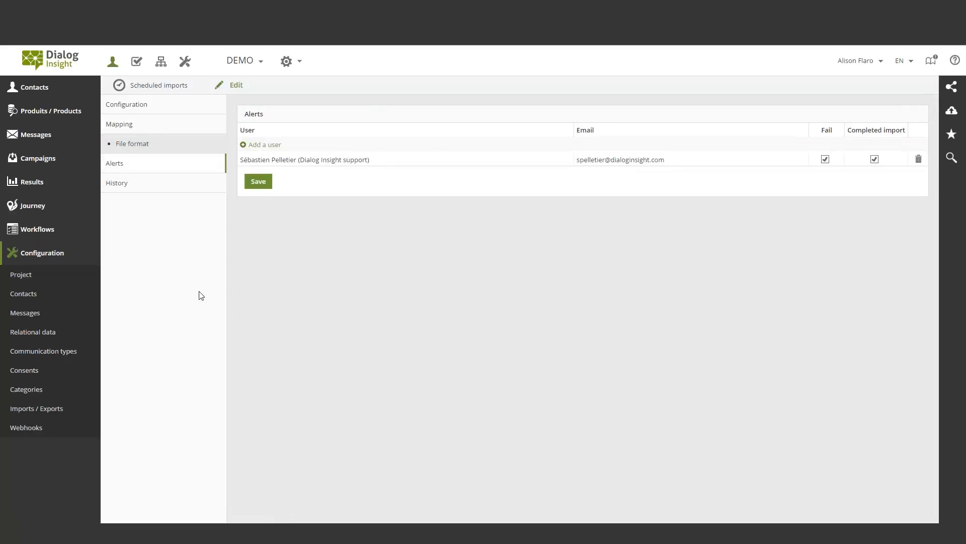
Open the scheduled export "Syncronisation des contacts vers mon CRM" and review its destination, file options and schedule
{"action": "left_click", "coordinate": [45, 408]}
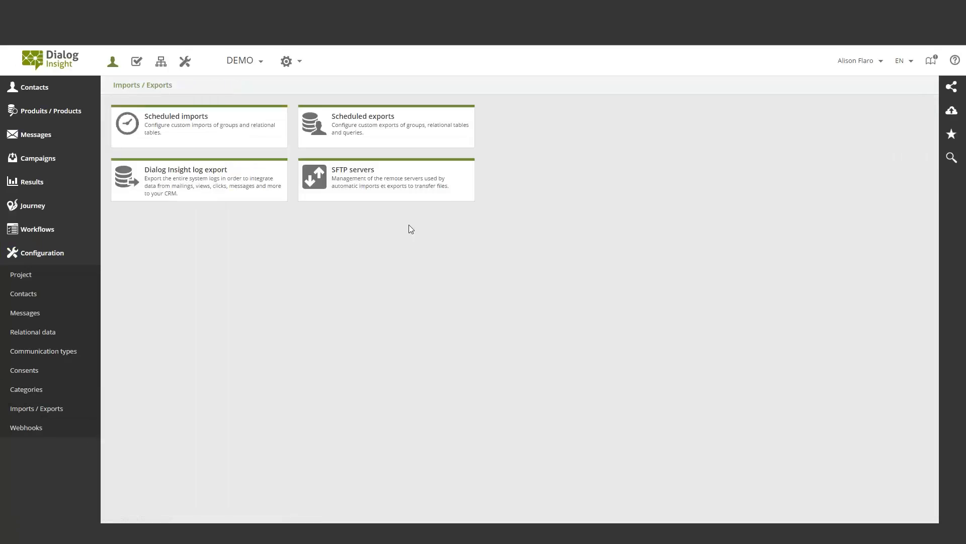
{"action": "left_click", "coordinate": [383, 126]}
{"action": "double_click", "coordinate": [257, 158]}
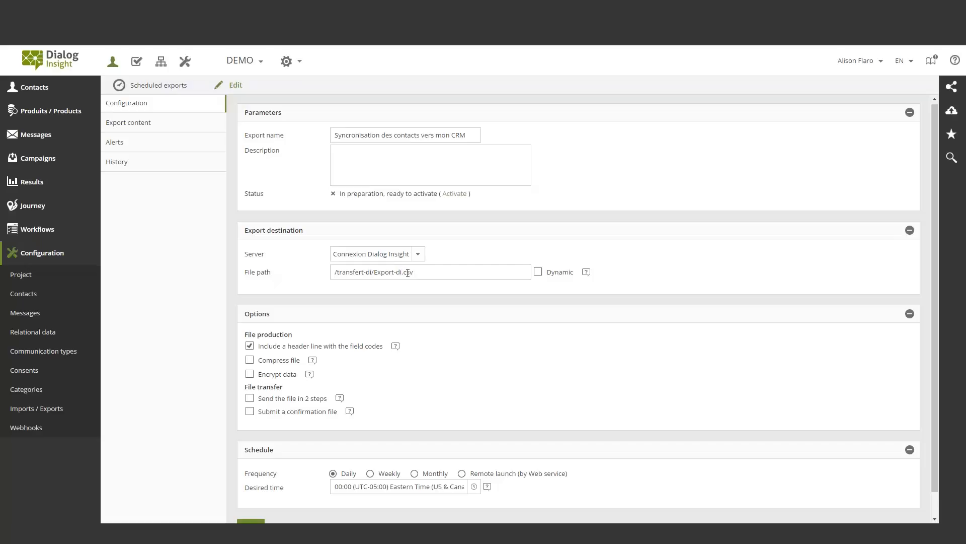
{"action": "scroll", "coordinate": [408, 272], "scroll_direction": "down", "scroll_amount": 1}
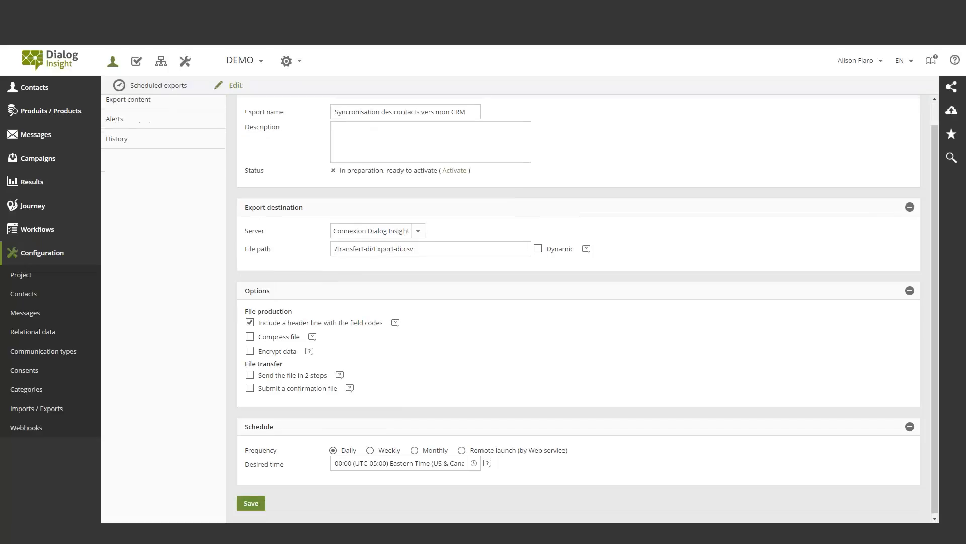
{"action": "scroll", "coordinate": [408, 272], "scroll_direction": "up", "scroll_amount": 1}
Review the scheduled export's data source, contacts and fields to export, and its alert recipients
{"action": "left_click", "coordinate": [130, 131]}
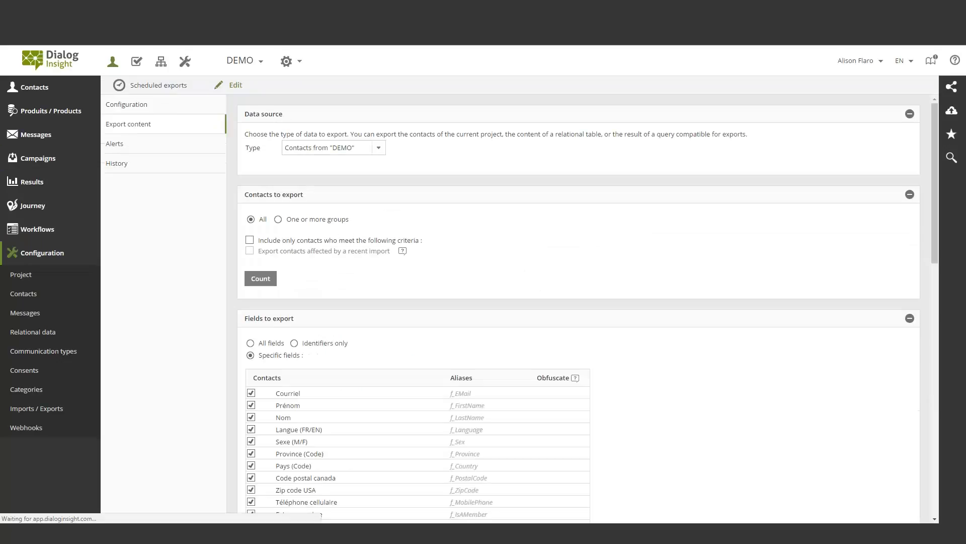
{"action": "scroll", "coordinate": [297, 363], "scroll_direction": "down", "scroll_amount": 5}
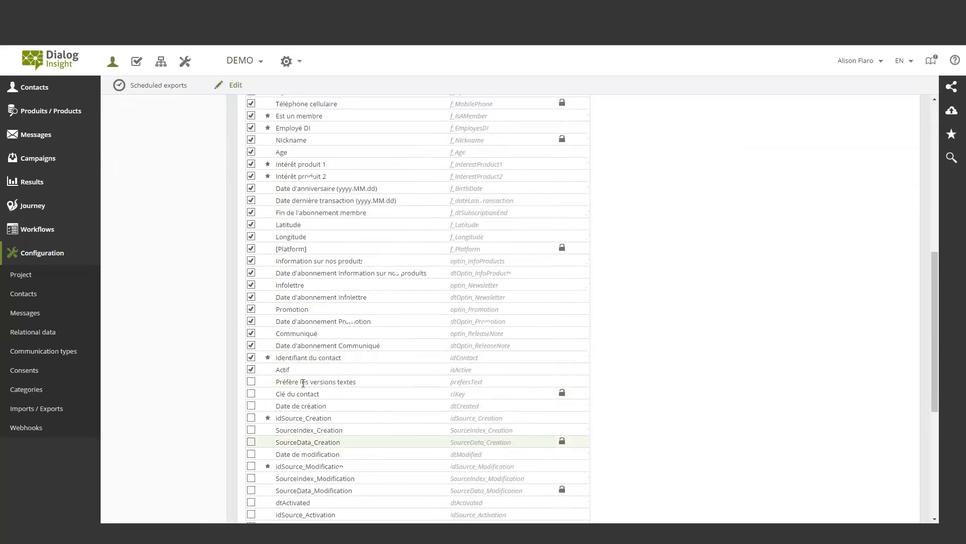
{"action": "scroll", "coordinate": [303, 383], "scroll_direction": "up", "scroll_amount": 3}
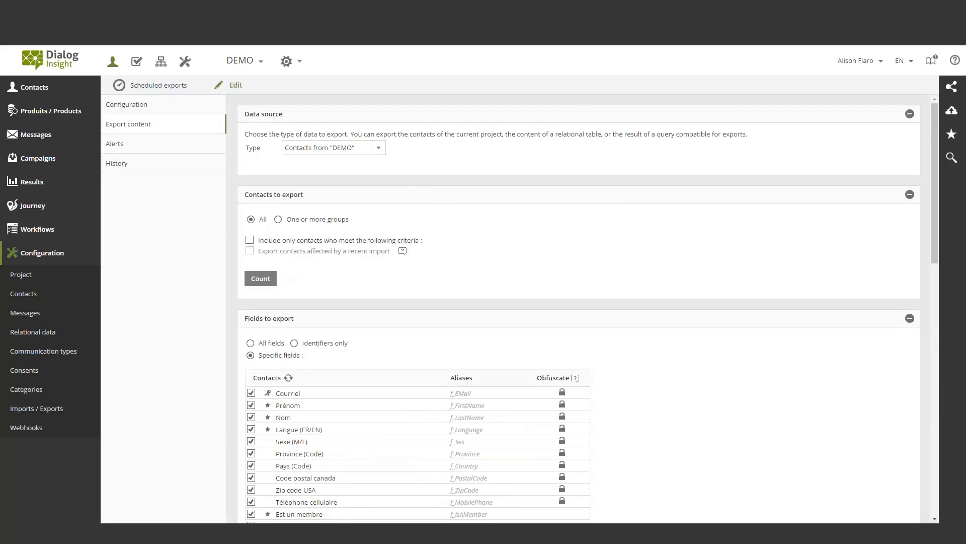
{"action": "left_click", "coordinate": [115, 144]}
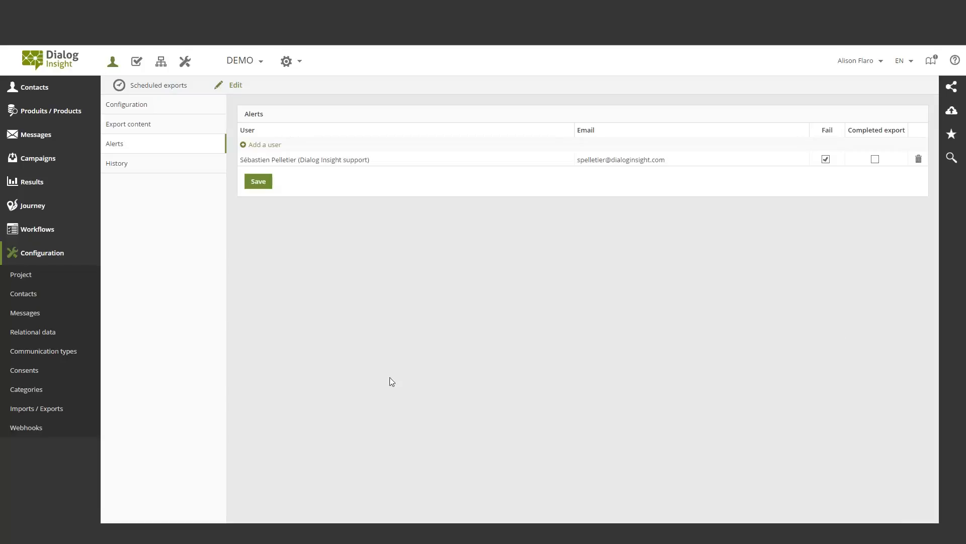
Open the Dialog Insight log export and review its configuration and the data types available for export
{"action": "left_click", "coordinate": [36, 408]}
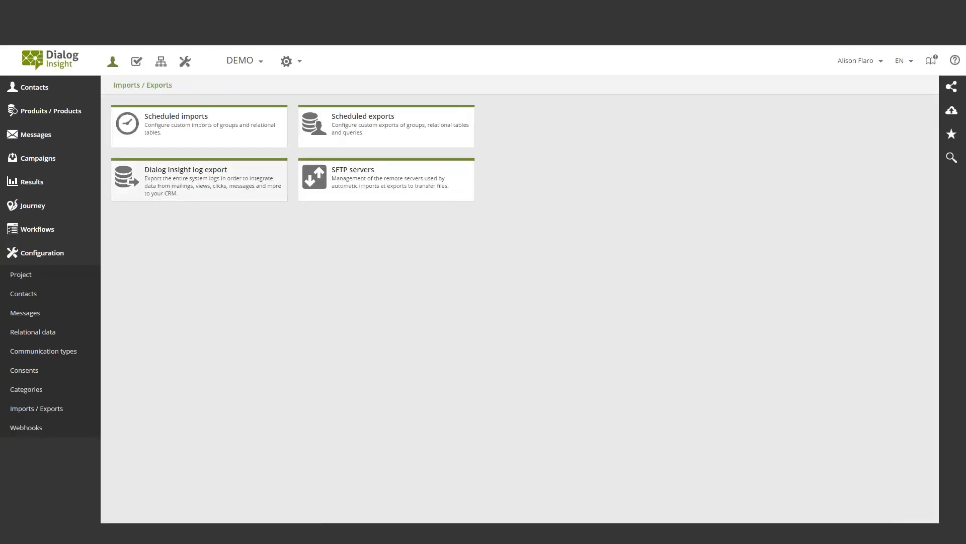
{"action": "left_click", "coordinate": [166, 183]}
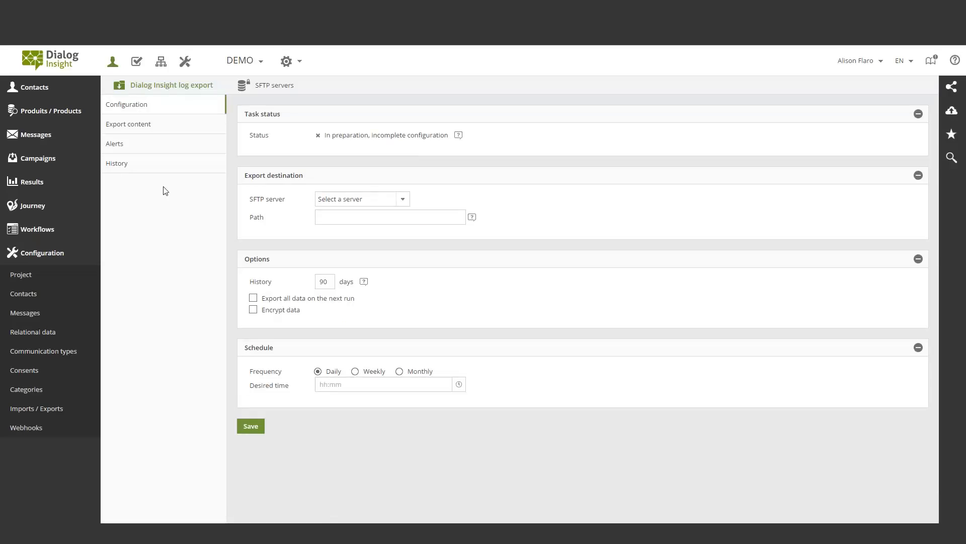
{"action": "left_click", "coordinate": [128, 124]}
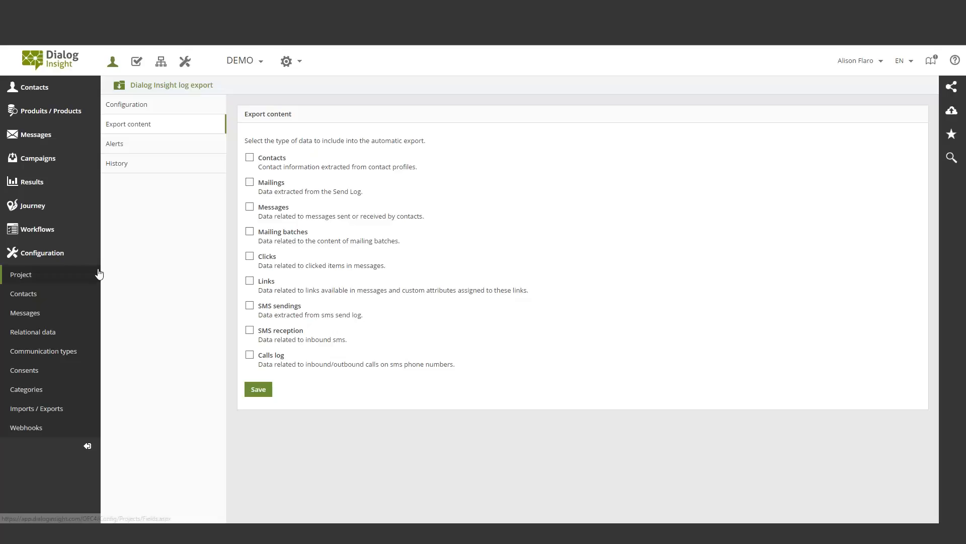
Open the contacts report in the results section and view the details of opt-ins and implied consents
{"action": "left_click", "coordinate": [48, 258]}
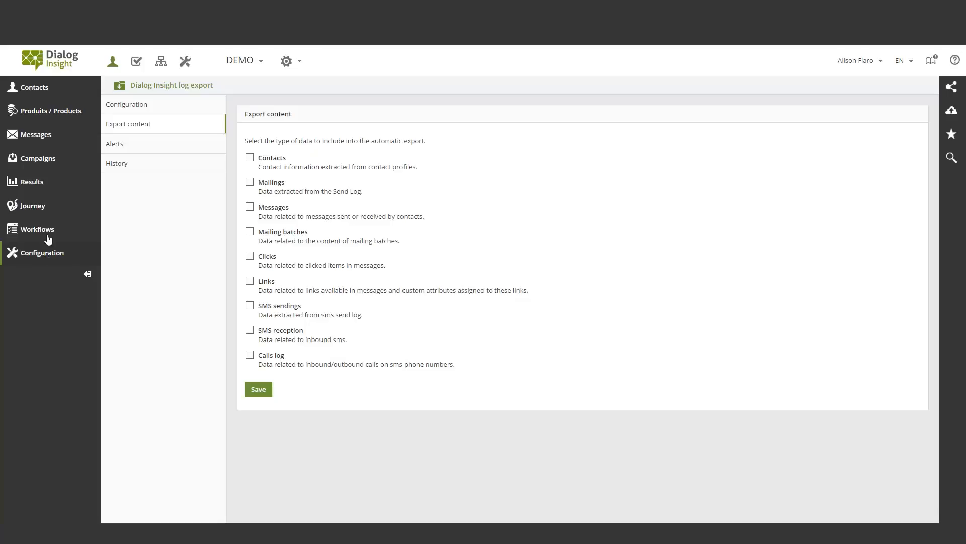
{"action": "left_click", "coordinate": [35, 184]}
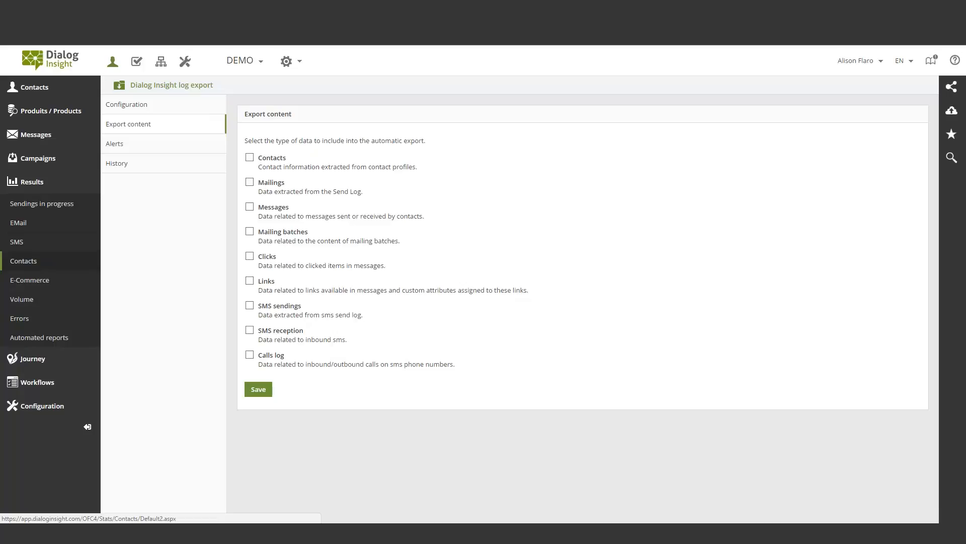
{"action": "left_click", "coordinate": [23, 261]}
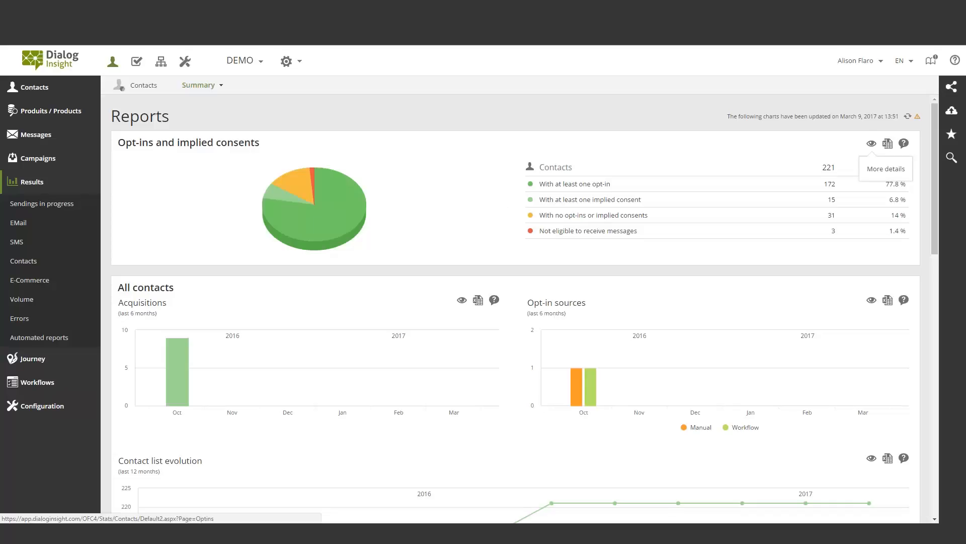
{"action": "left_click", "coordinate": [871, 143]}
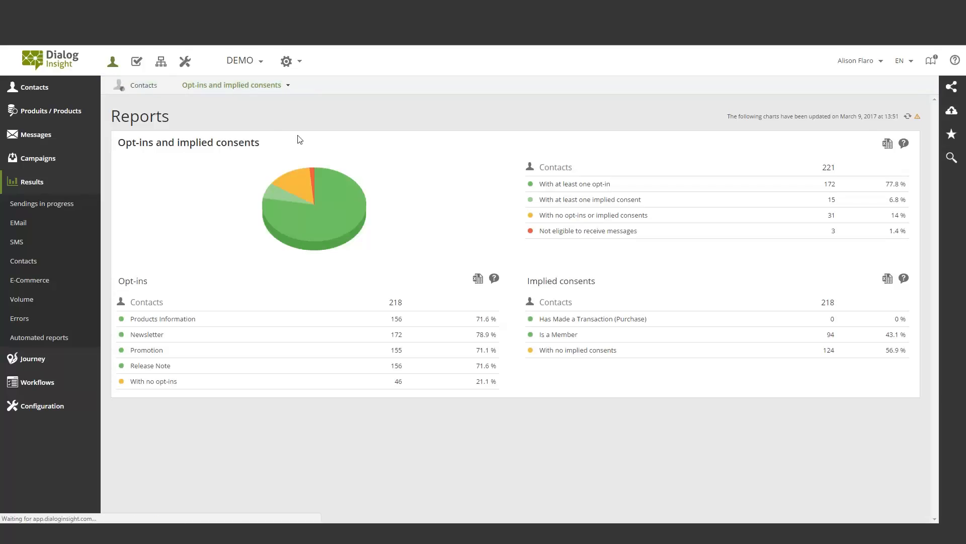
Return to the contacts report summary and review the acquisition, opt-in, list evolution, opt-out, engagement, scoring and persona charts
{"action": "left_click", "coordinate": [154, 91]}
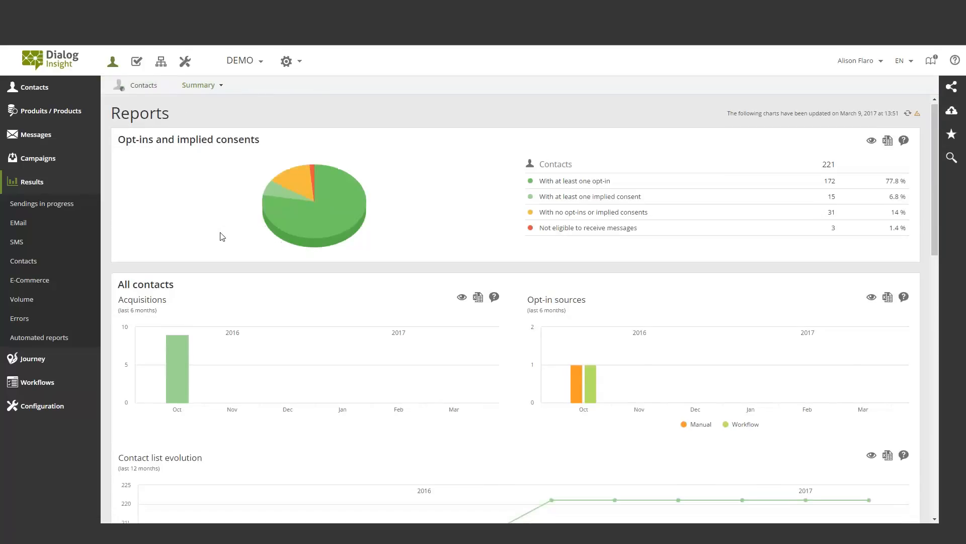
{"action": "scroll", "coordinate": [220, 235], "scroll_direction": "down", "scroll_amount": 1}
{"action": "scroll", "coordinate": [270, 321], "scroll_direction": "down", "scroll_amount": 1}
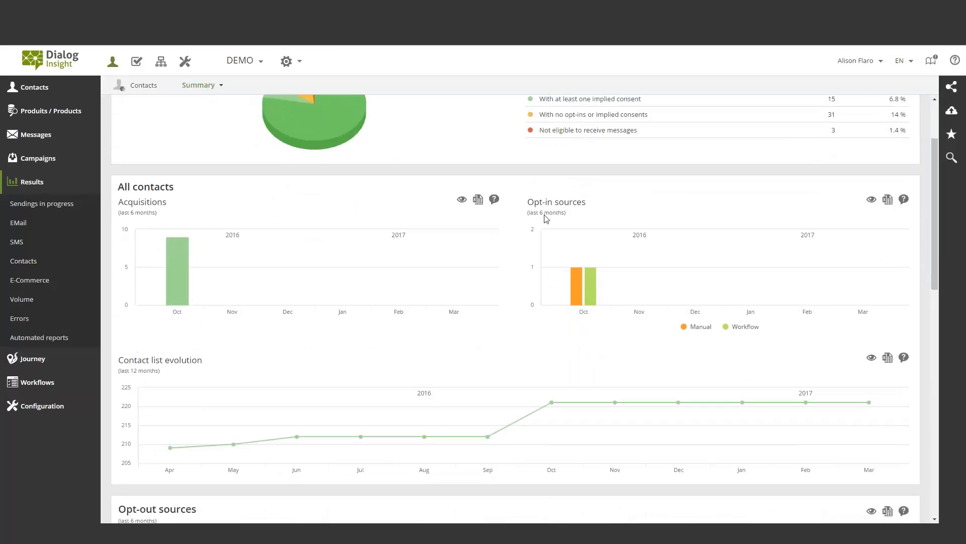
{"action": "scroll", "coordinate": [729, 281], "scroll_direction": "down", "scroll_amount": 2}
{"action": "scroll", "coordinate": [732, 281], "scroll_direction": "down", "scroll_amount": 2}
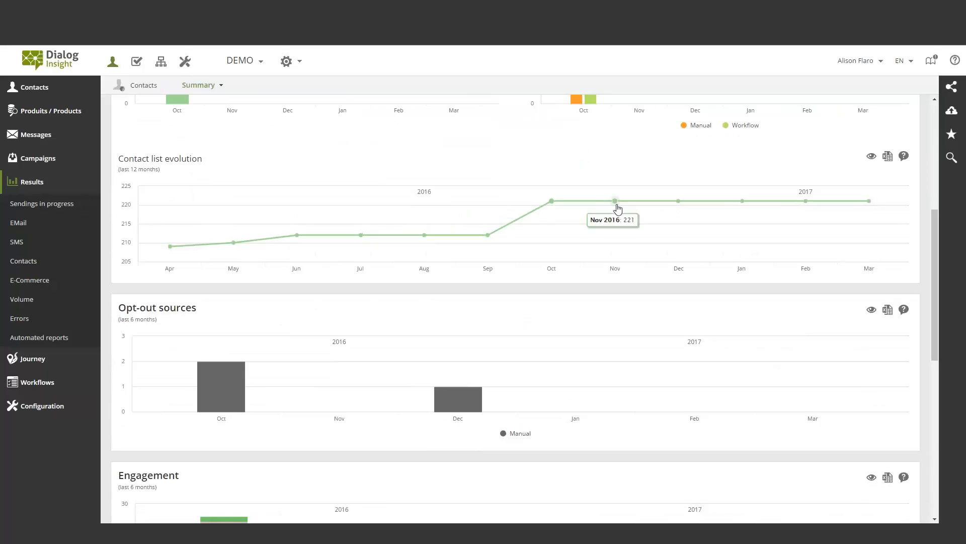
{"action": "scroll", "coordinate": [233, 278], "scroll_direction": "down", "scroll_amount": 2}
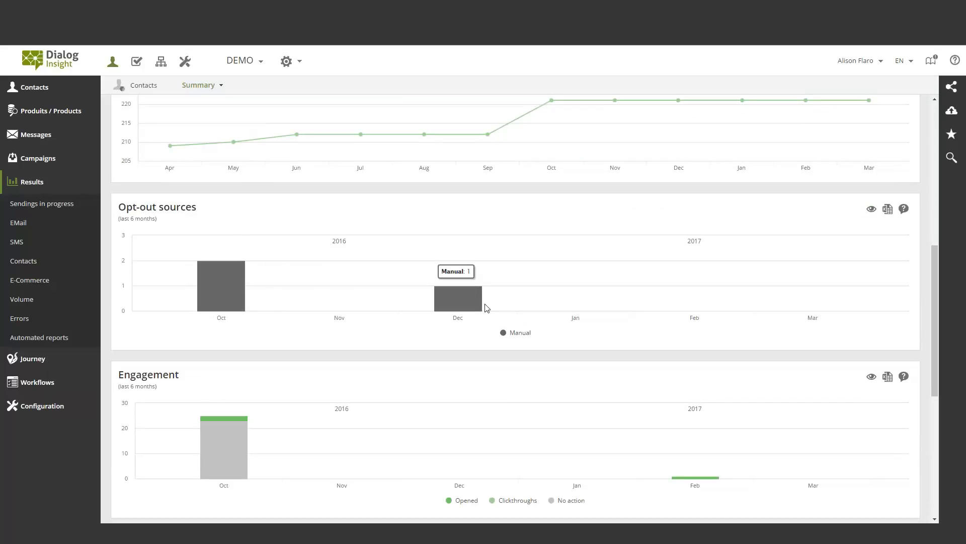
{"action": "scroll", "coordinate": [468, 289], "scroll_direction": "down", "scroll_amount": 3}
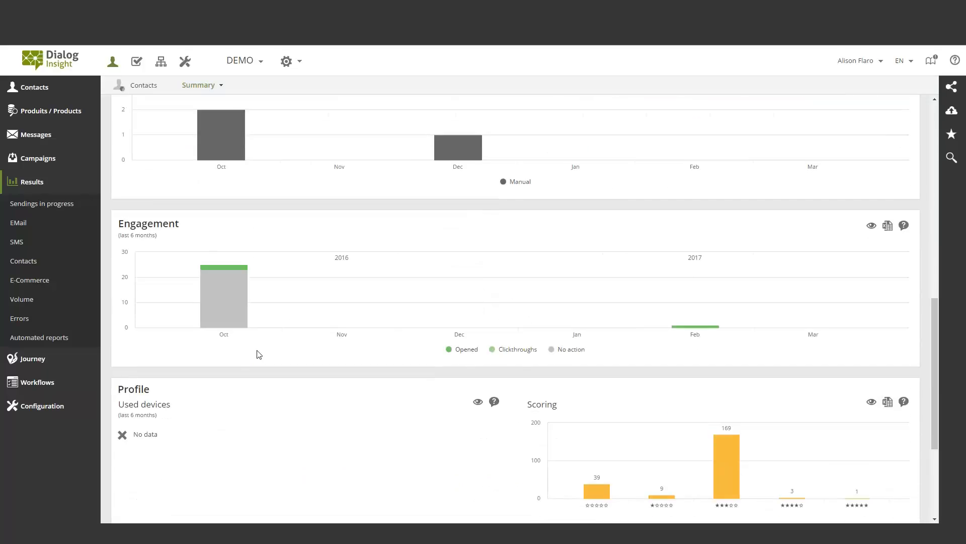
{"action": "scroll", "coordinate": [258, 354], "scroll_direction": "down", "scroll_amount": 4}
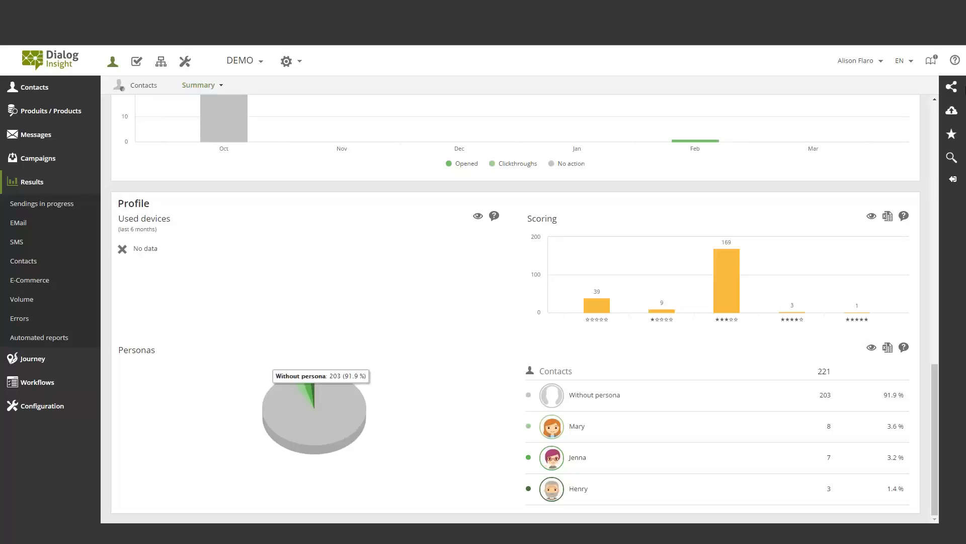
{"action": "mouse_move", "coordinate": [960, 120]}
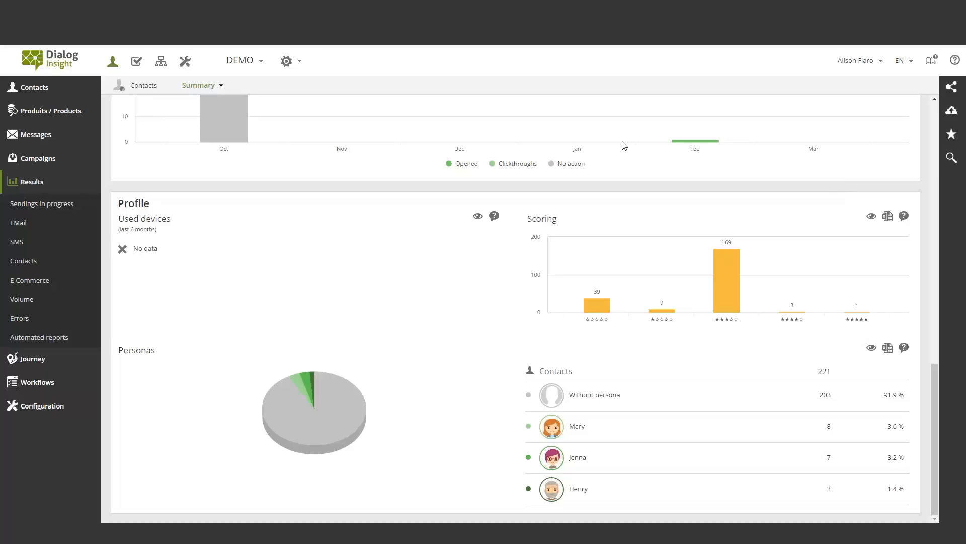
Open the new contact import page to view its source, destination and import type options
{"action": "left_click", "coordinate": [34, 87]}
{"action": "left_click", "coordinate": [20, 128]}
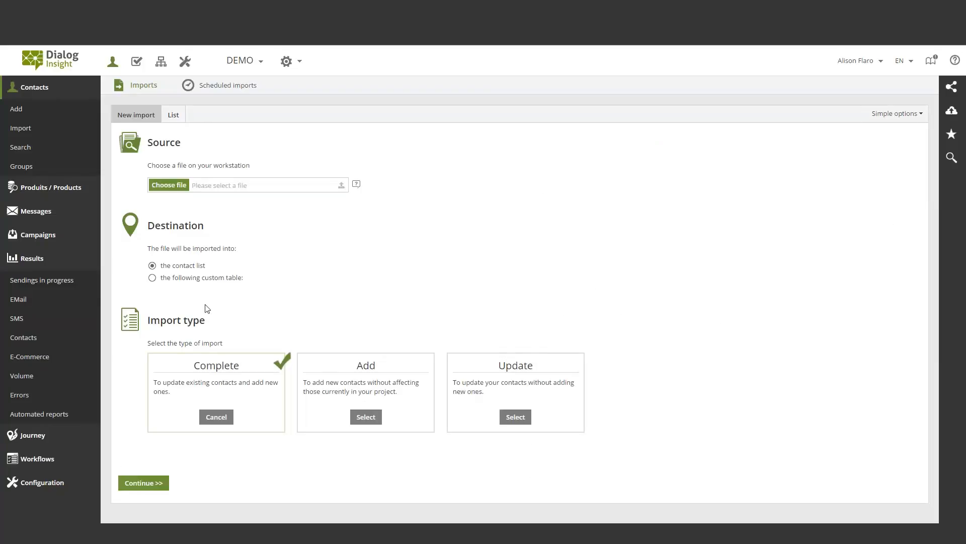
{"action": "left_click", "coordinate": [29, 259]}
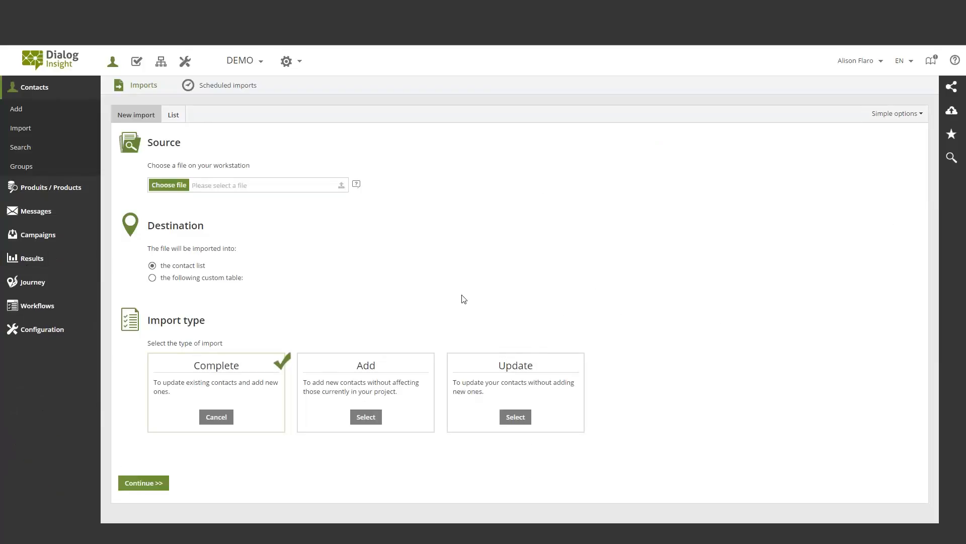